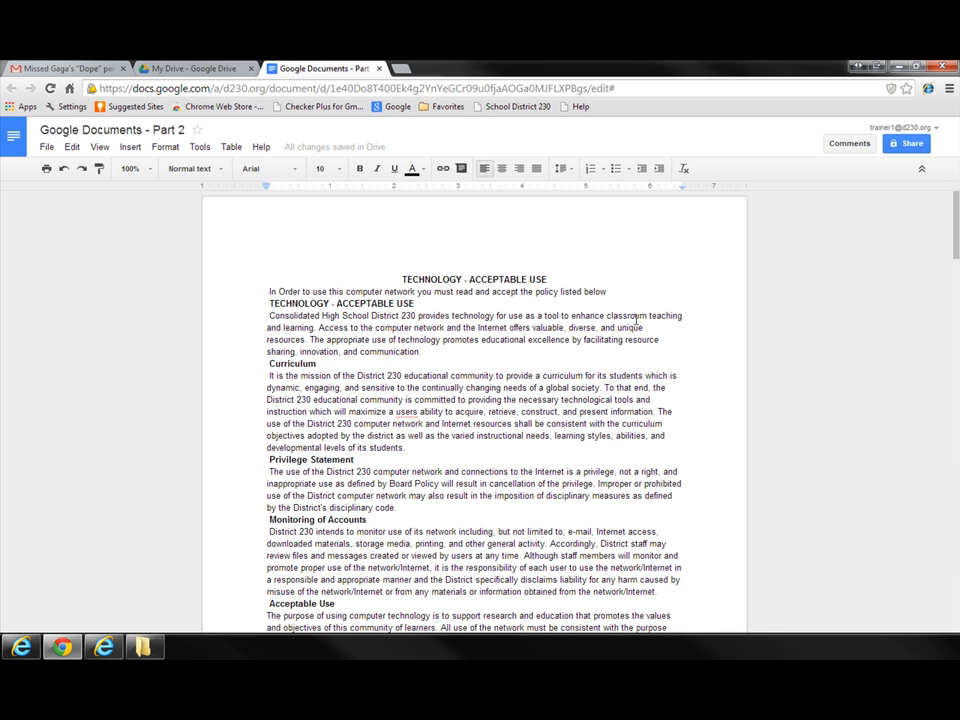
Clear the formatting of the policy text from the "1. Acceptable Use" paragraph onward, across the following page
scroll(636, 320, down, 20)
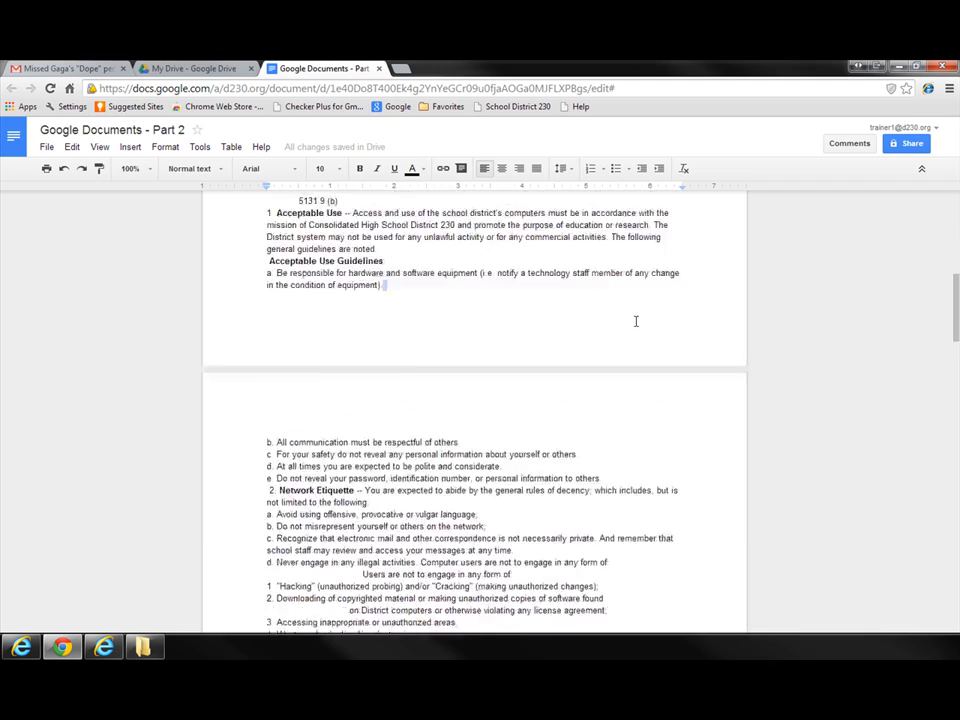
scroll(635, 325, down, 10)
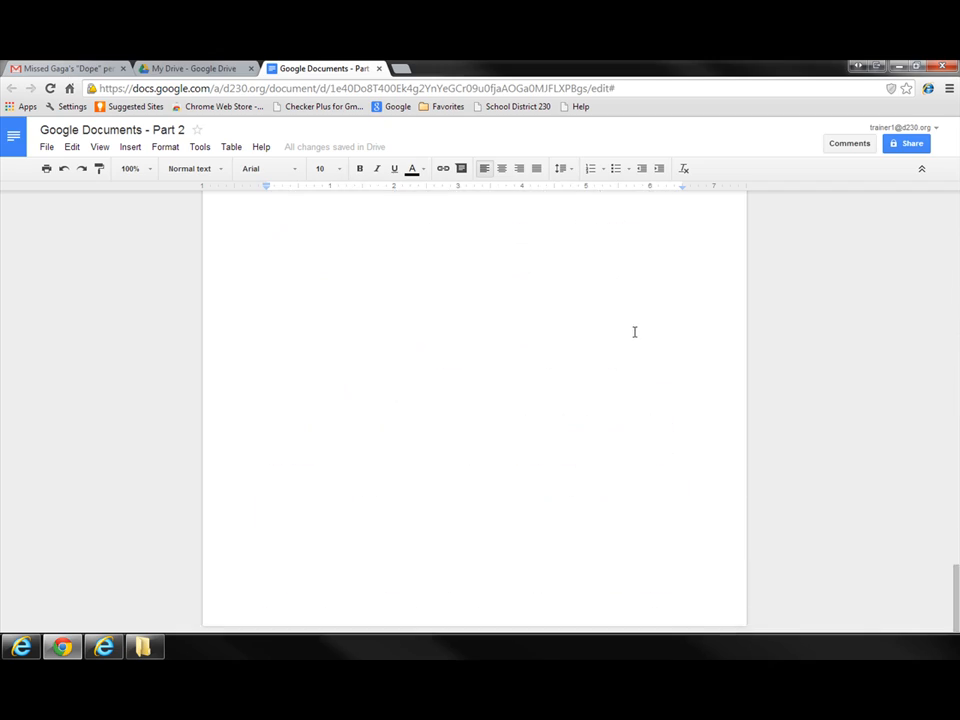
scroll(634, 332, up, 20)
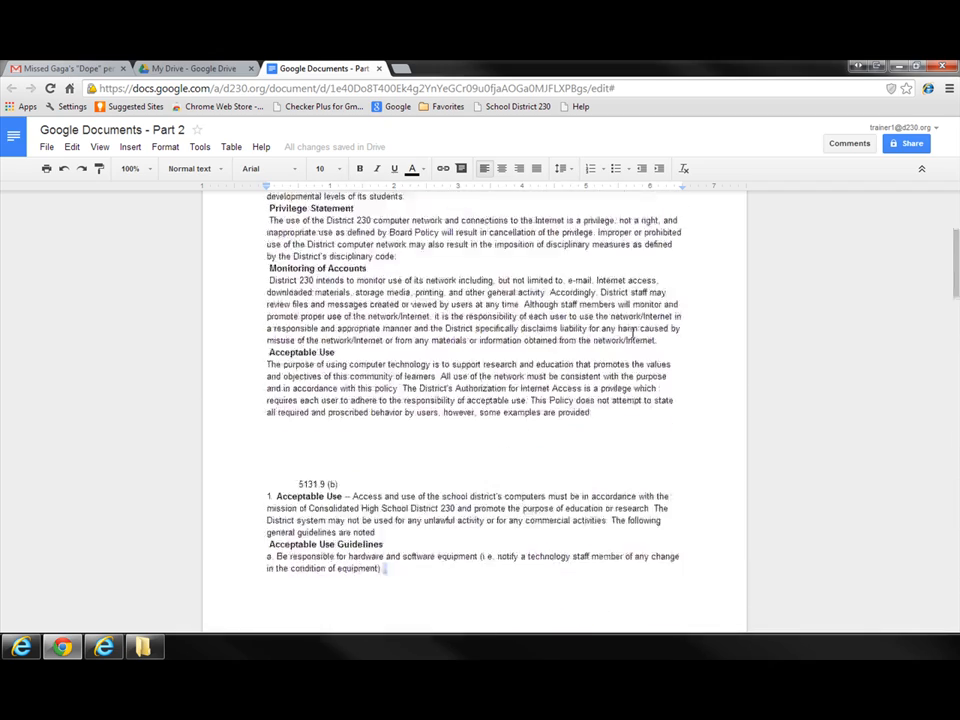
scroll(634, 332, up, 5)
scroll(632, 332, down, 7)
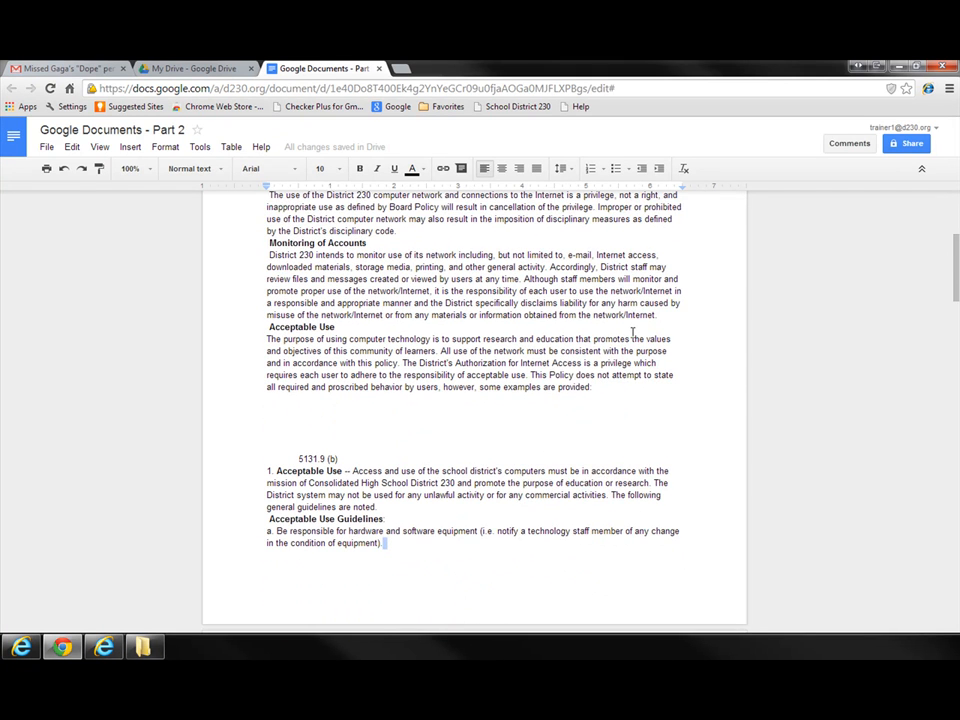
drag(253, 375, 655, 581)
scroll(530, 320, up, 6)
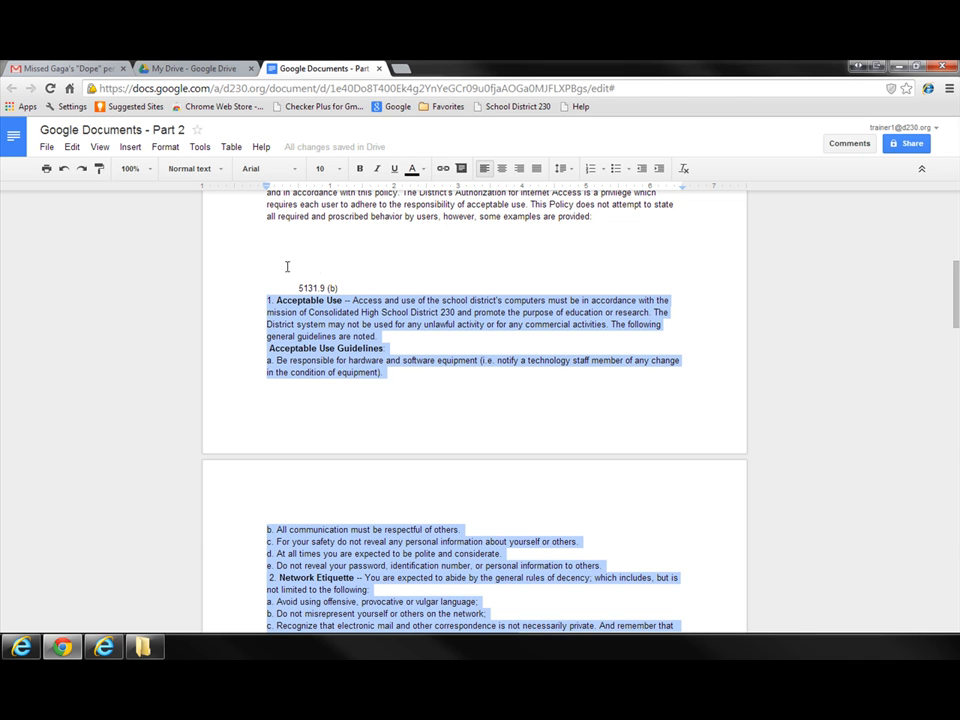
click(685, 169)
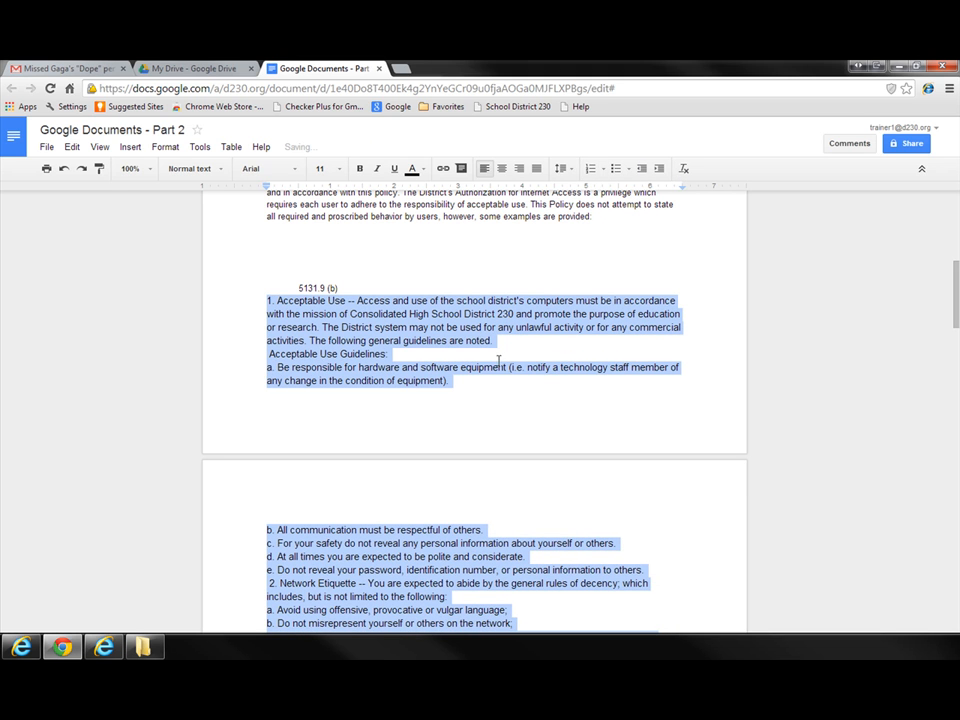
click(501, 343)
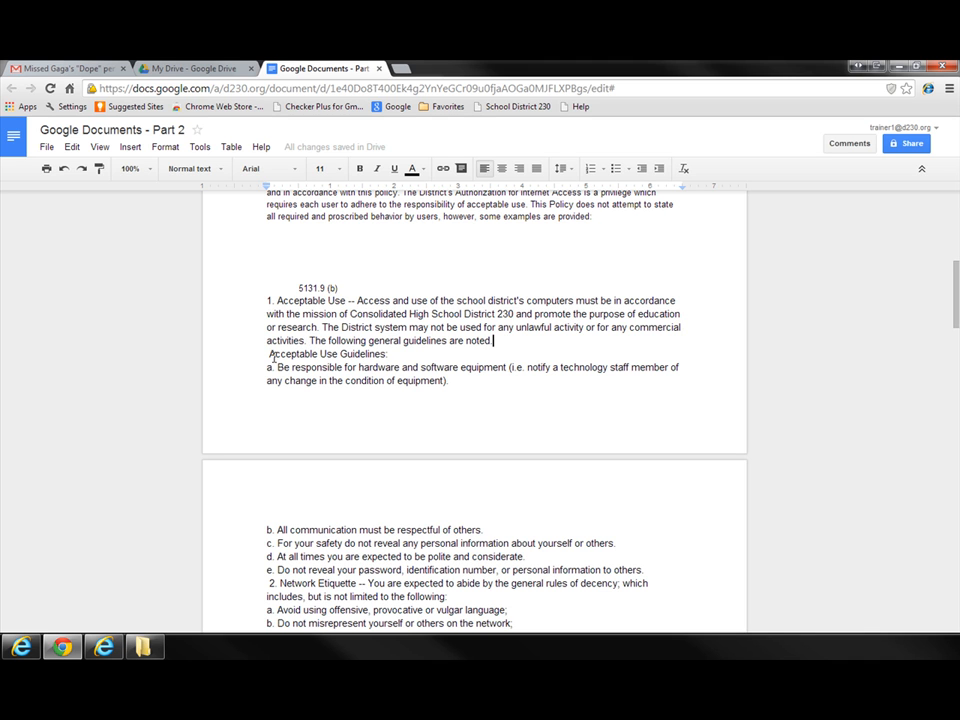
Attach the comment "Make Bold - Add Space for this section." to the "Acceptable Use Guidelines:" heading
drag(268, 355, 399, 357)
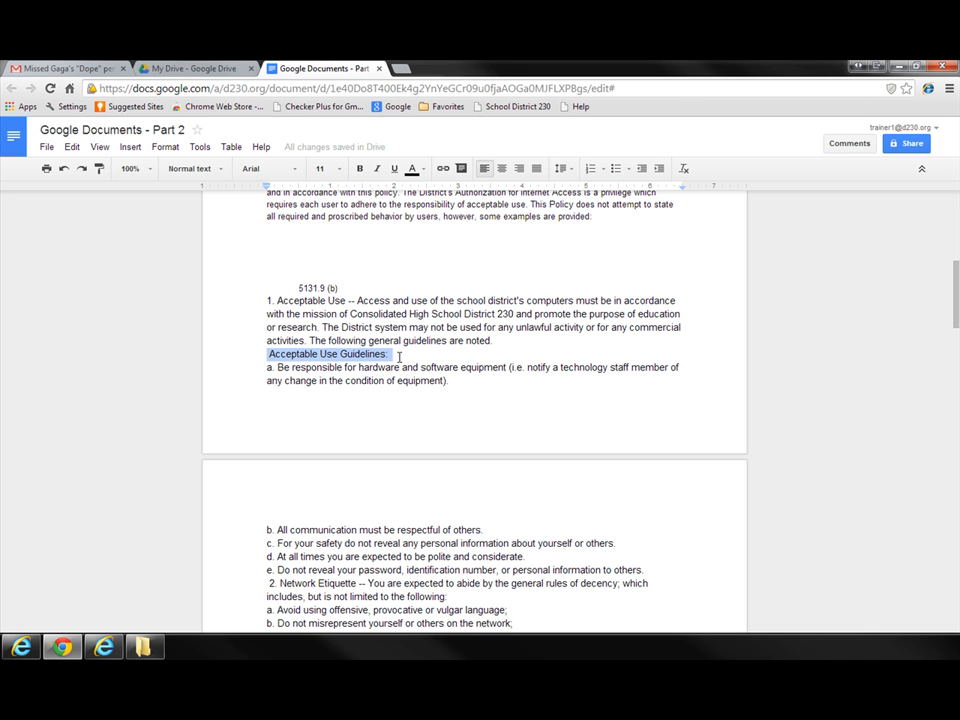
click(851, 145)
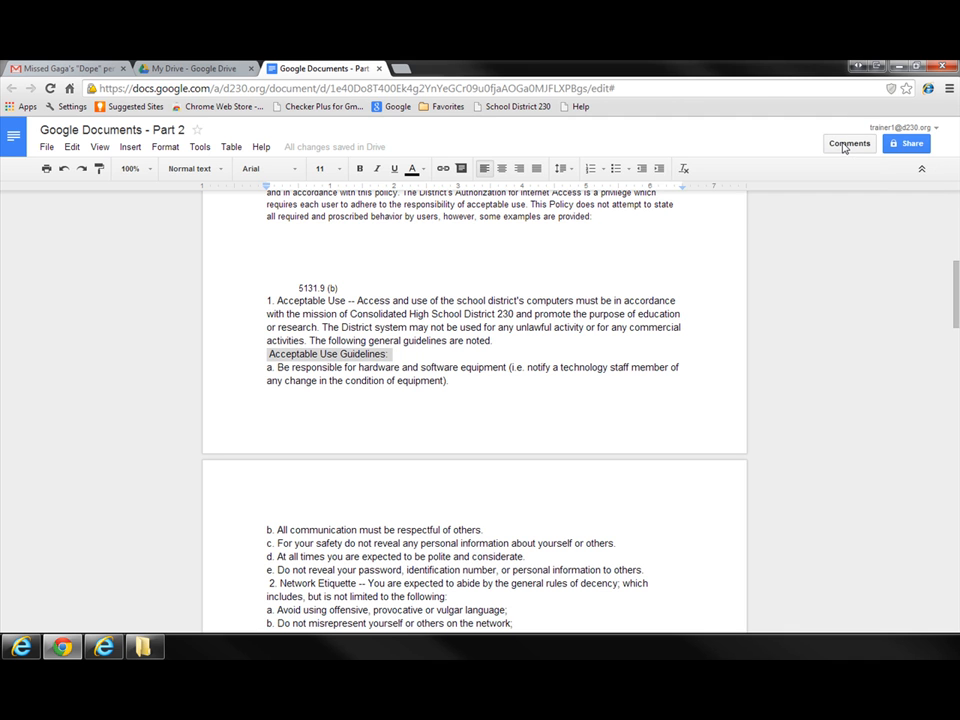
click(882, 184)
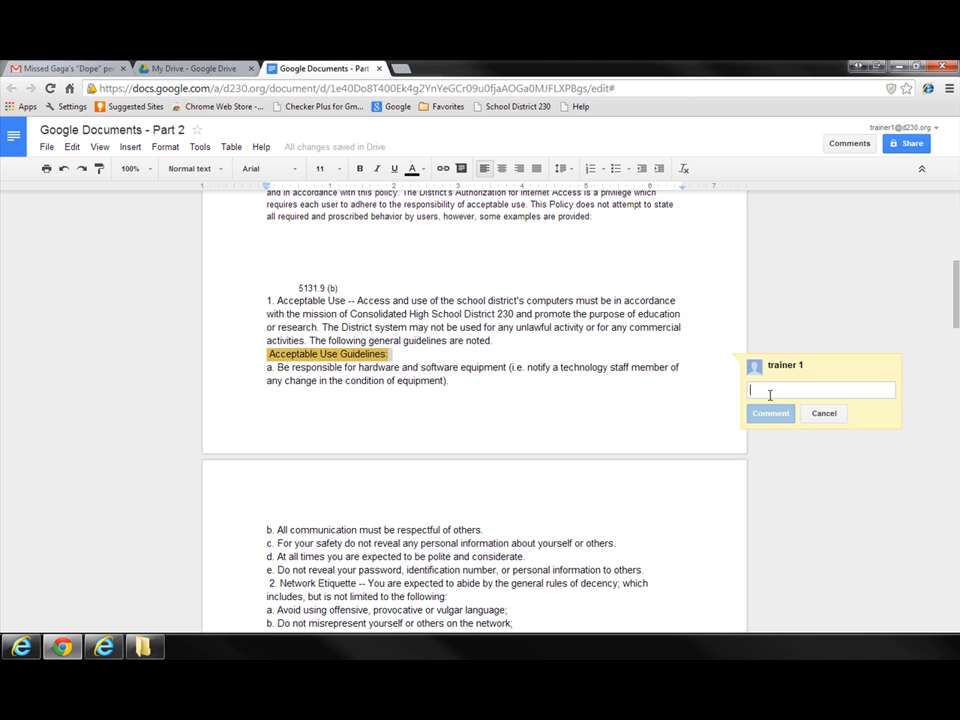
text(Make Bold)
text(- Add Space for this section.)
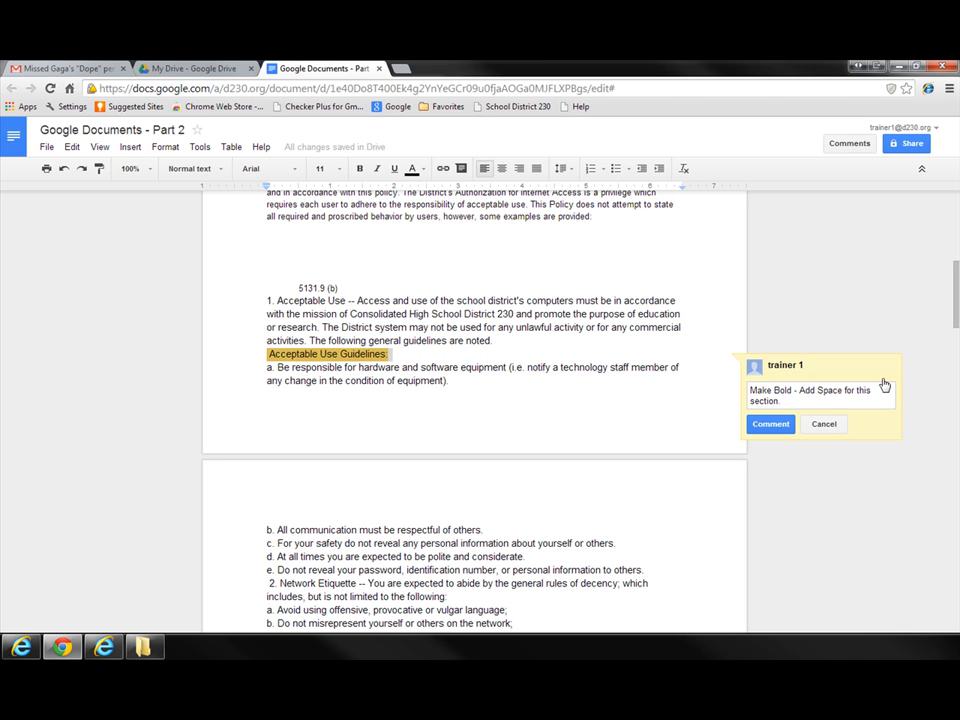
click(766, 424)
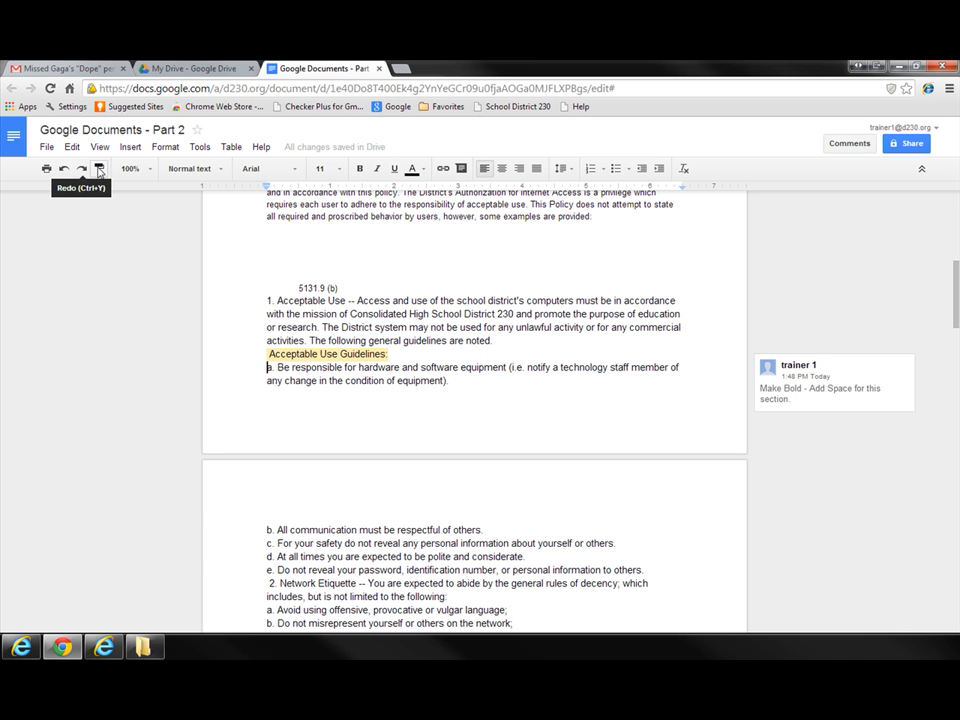
click(149, 172)
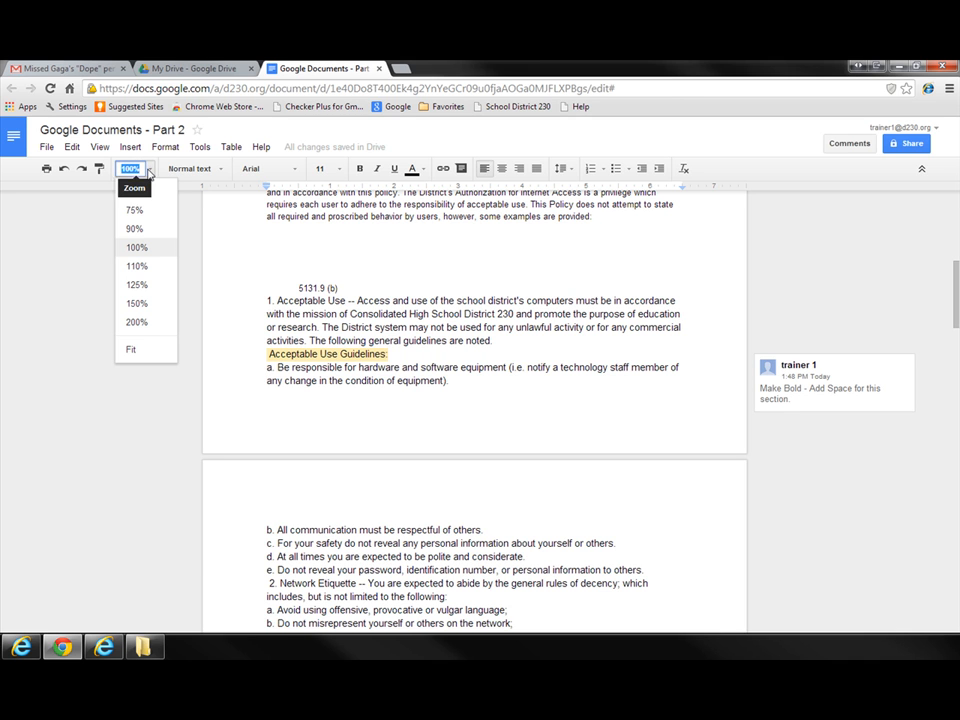
click(149, 172)
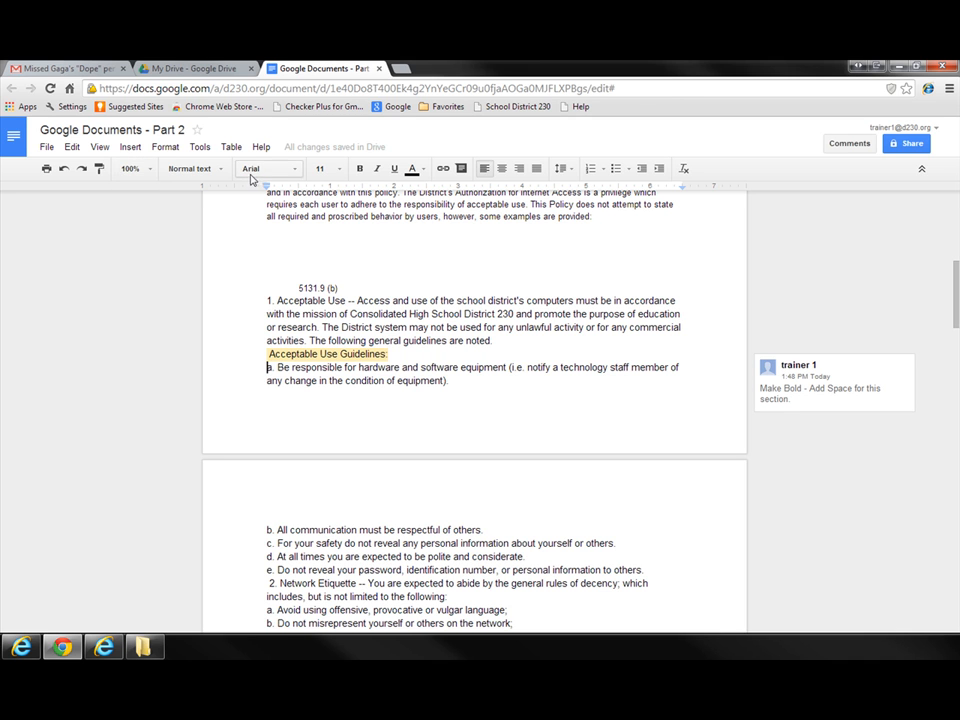
click(224, 172)
click(224, 172)
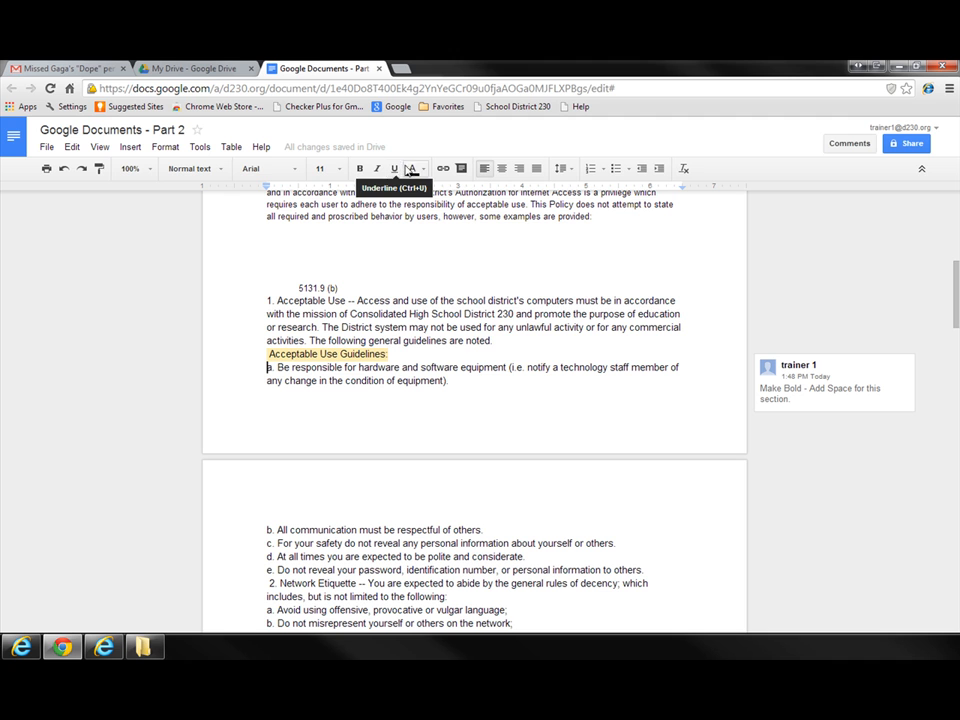
click(424, 172)
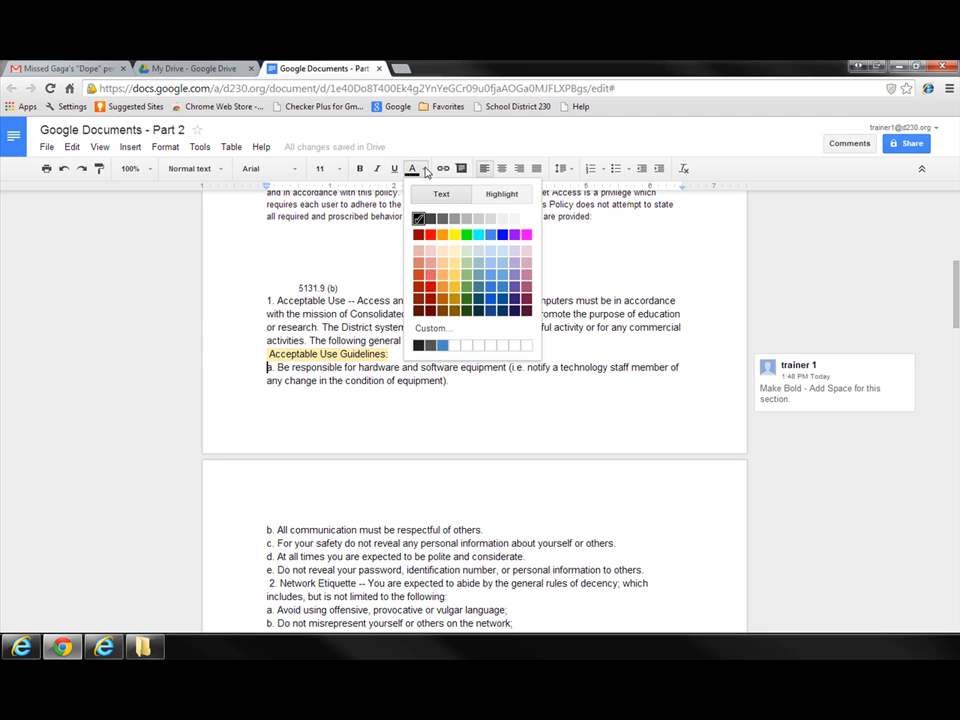
click(424, 172)
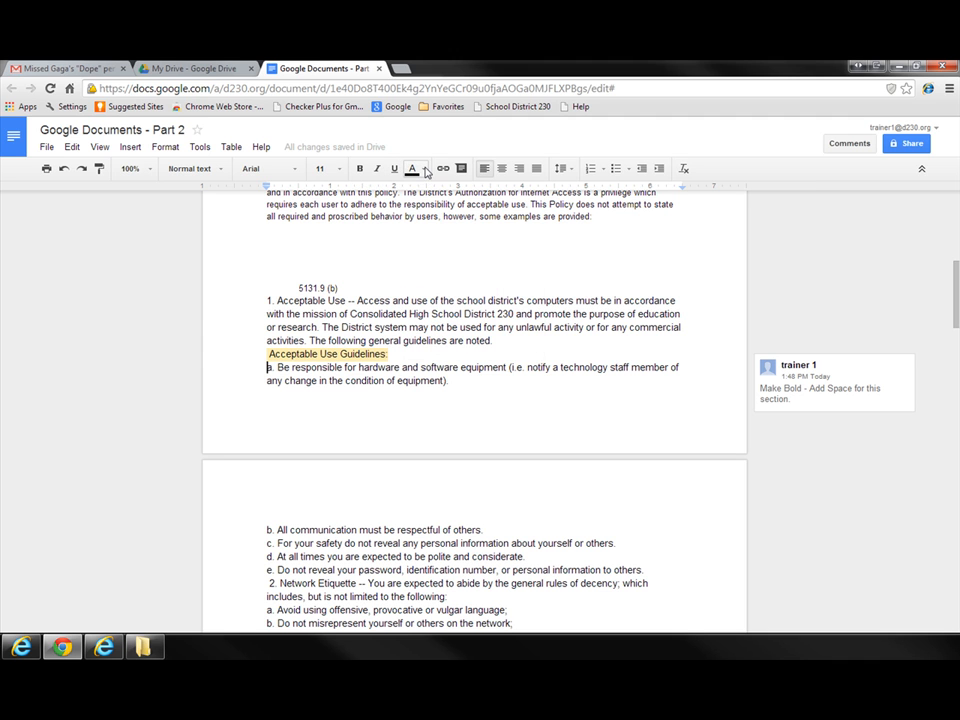
click(334, 353)
click(360, 327)
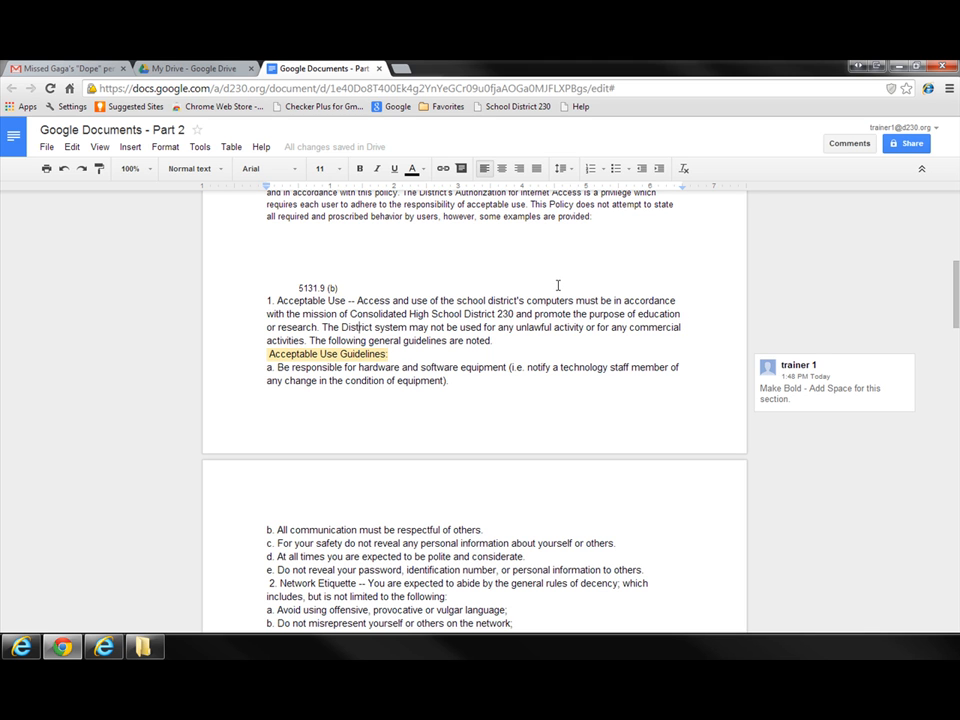
Start sharing the document and add the first two staff members from the suggested contacts as invitees
click(912, 144)
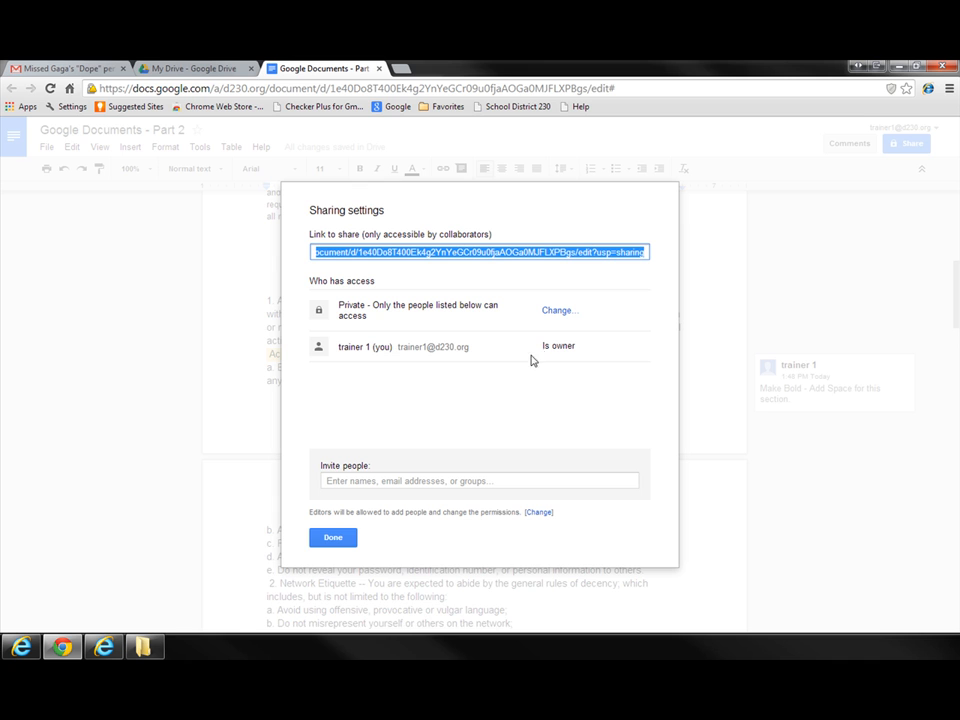
click(380, 482)
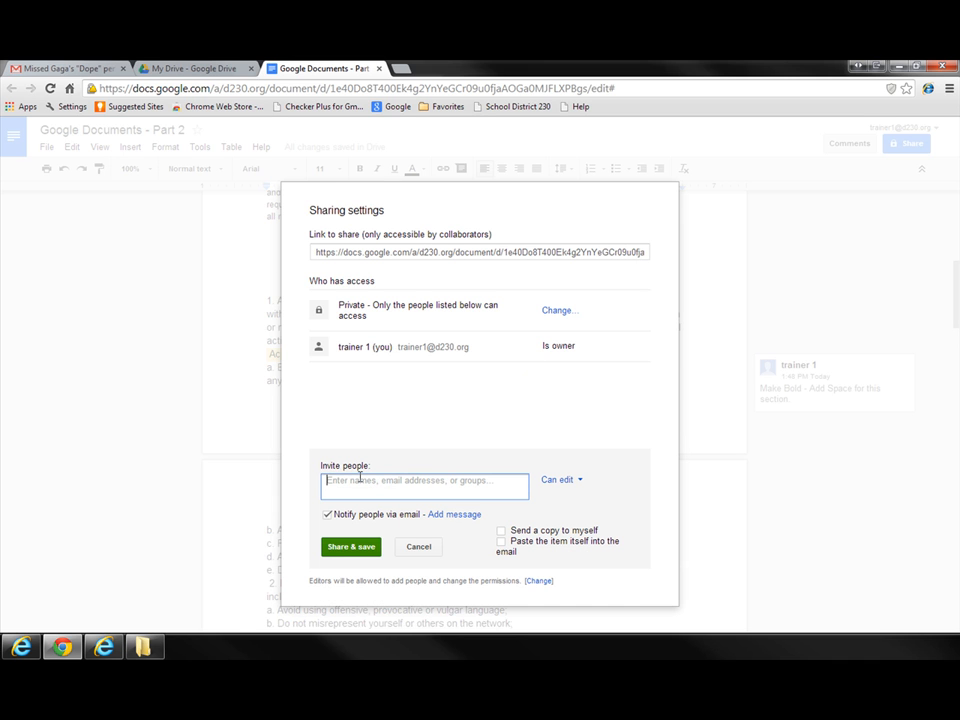
text(J)
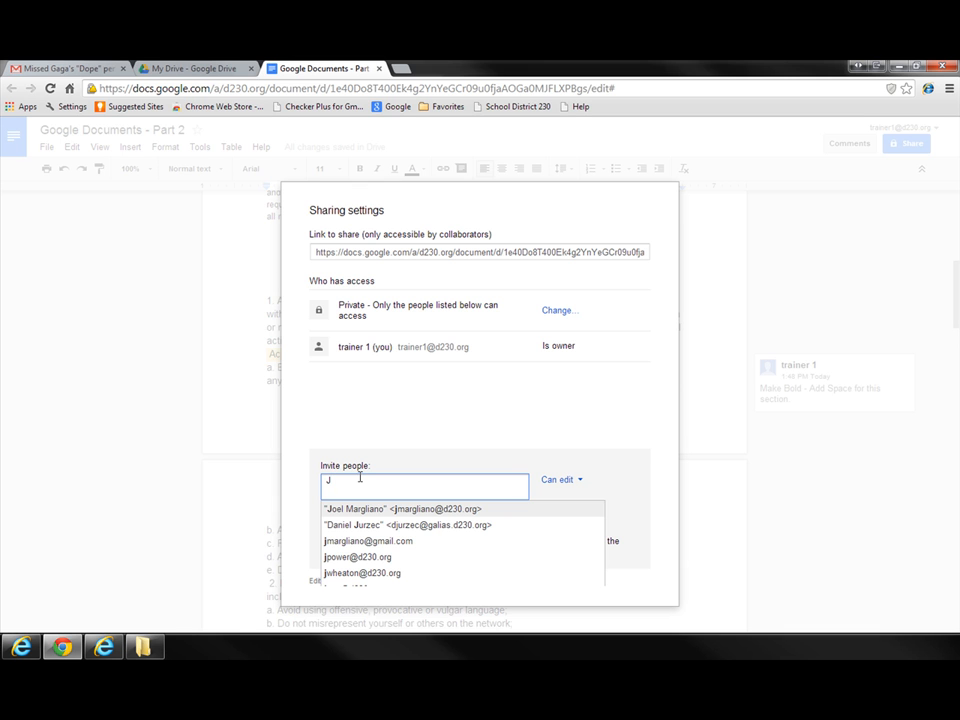
key(Down)
key(Up)
key(Return)
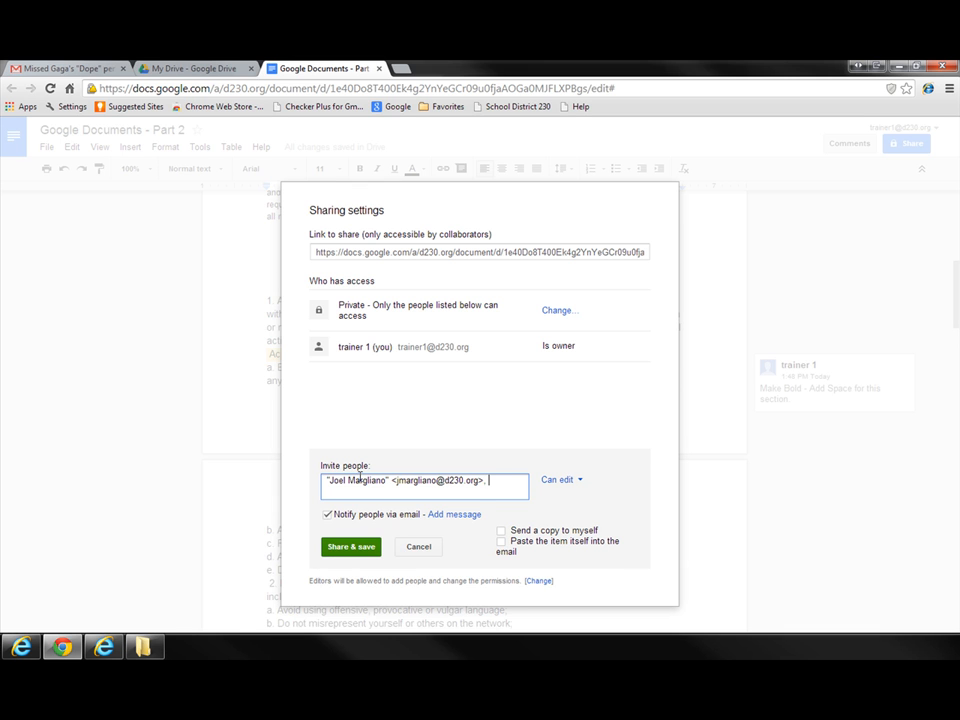
text(te)
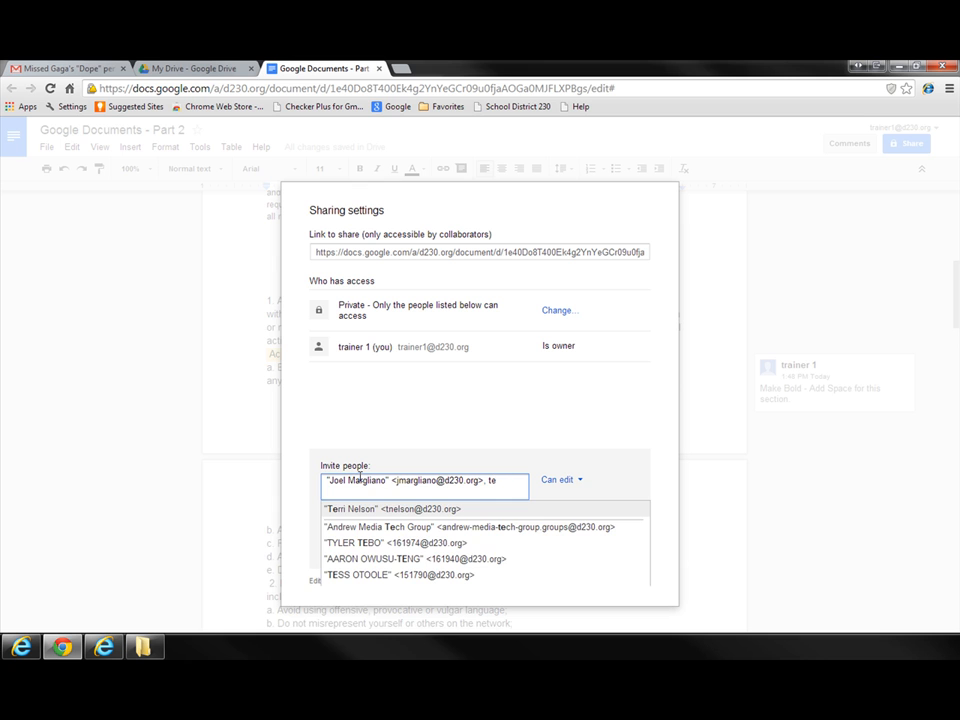
key(Return)
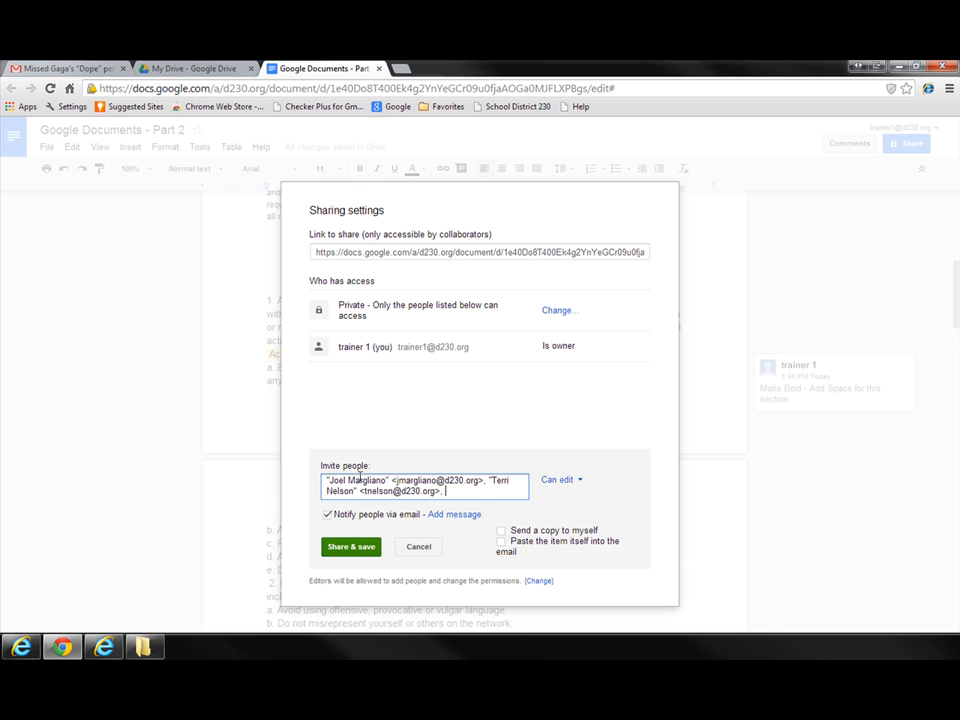
Add a third and a fourth staff member, who share the same first name, to the invited people
text(chris)
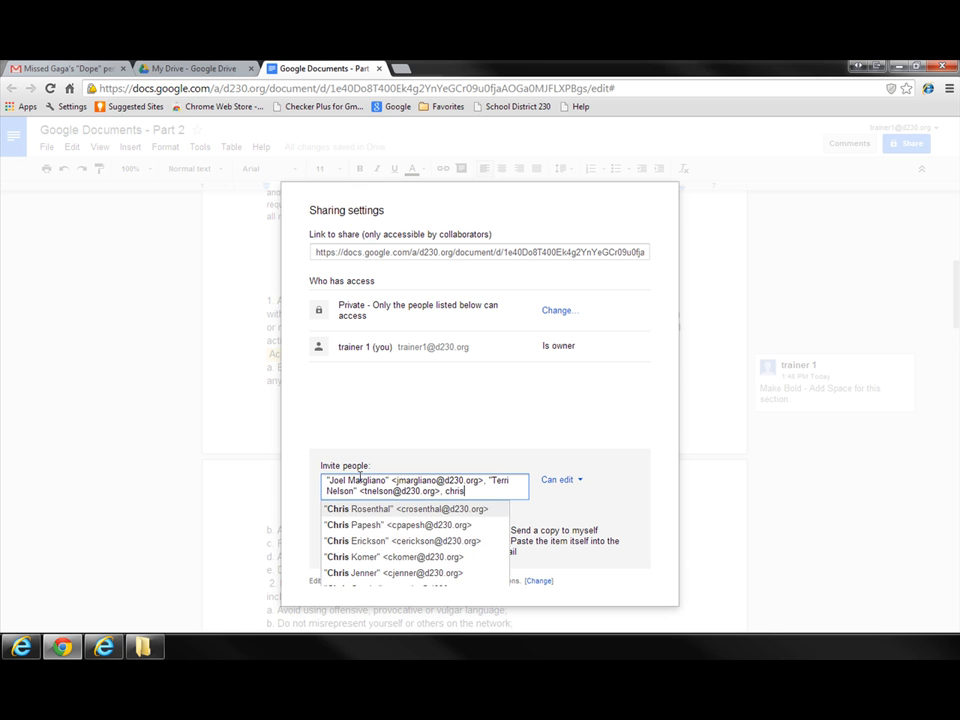
key(Down)
key(Down)
key(Down)
key(Down)
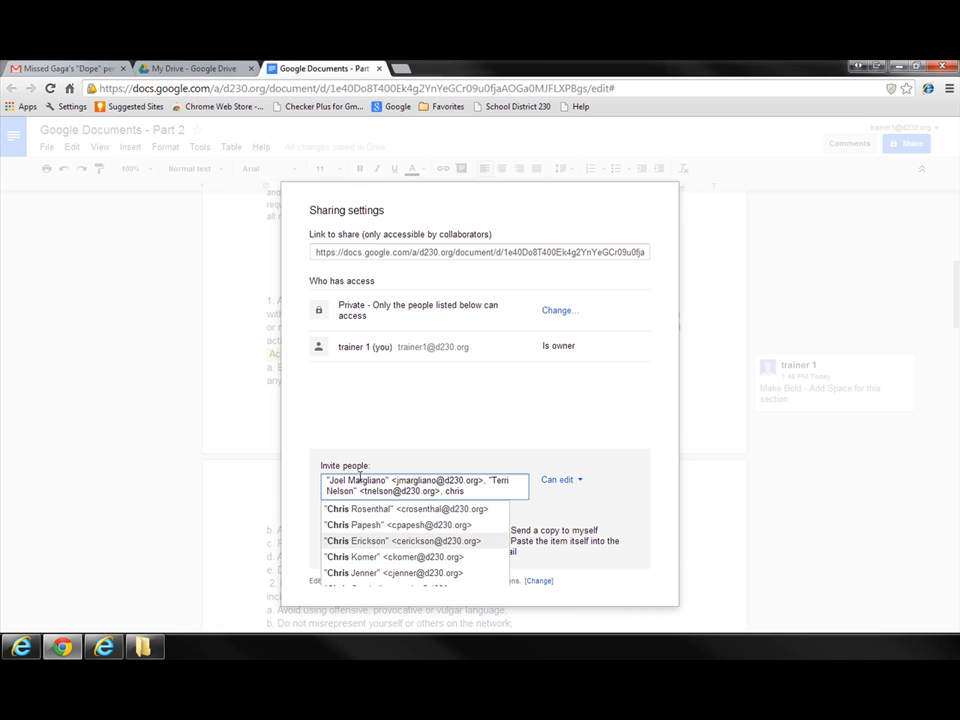
key(Return)
text(Chris)
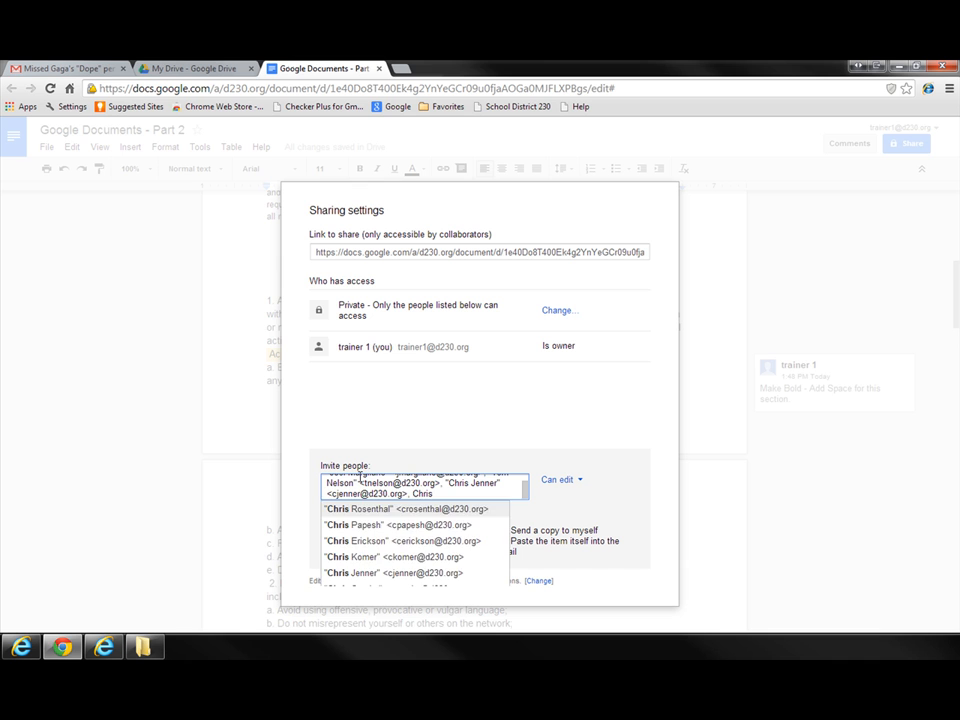
key(Down)
key(Return)
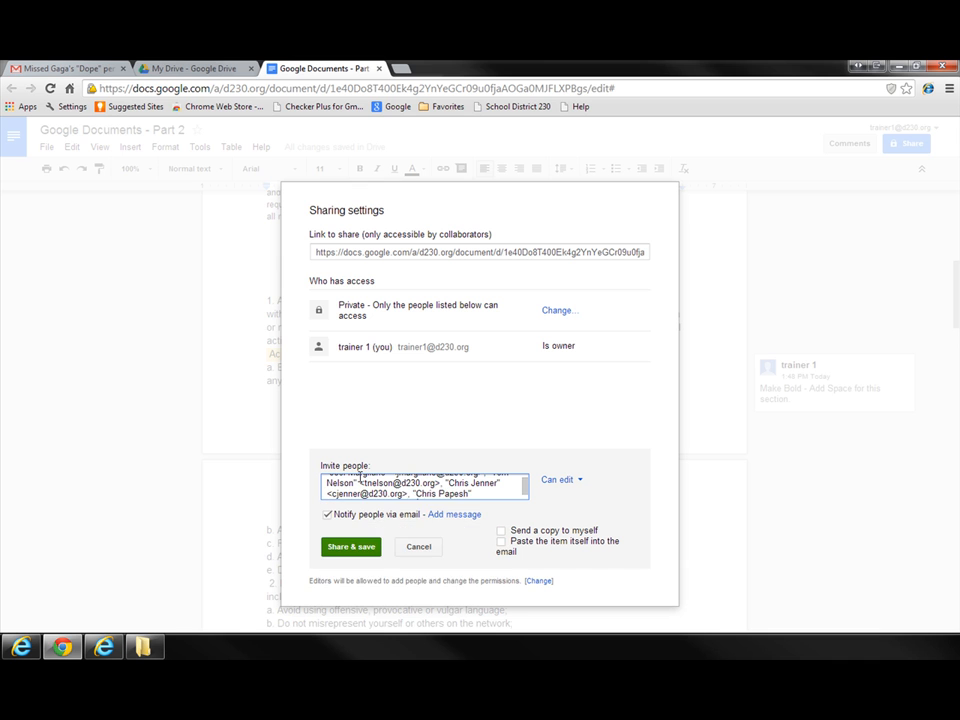
Add a fifth staff member to the invited people, searching by full first name and last initial
text(Matt)
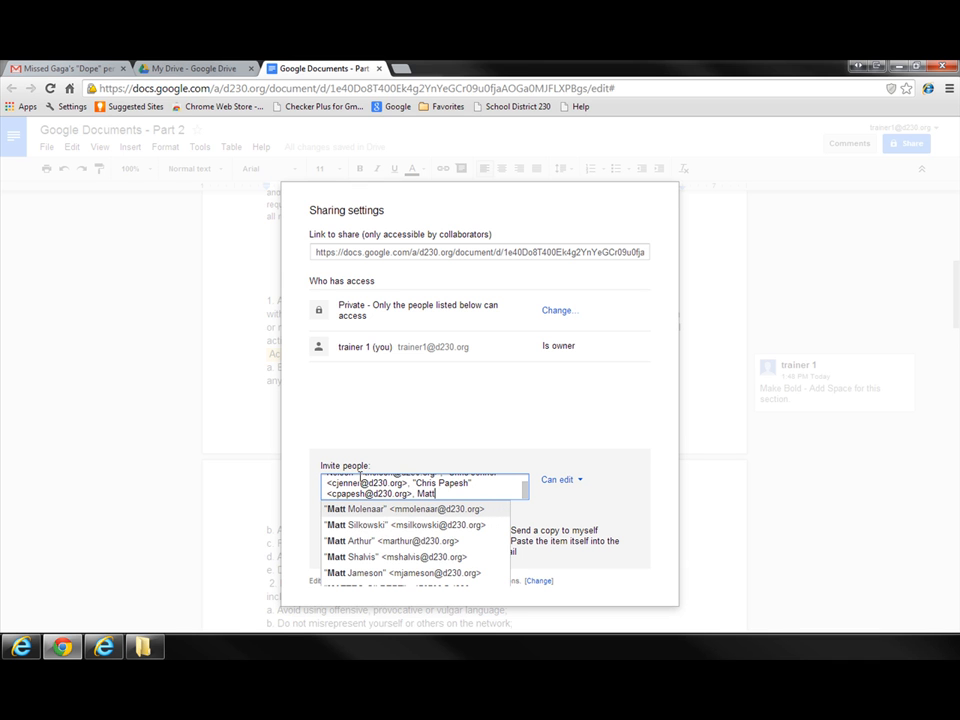
text(hew)
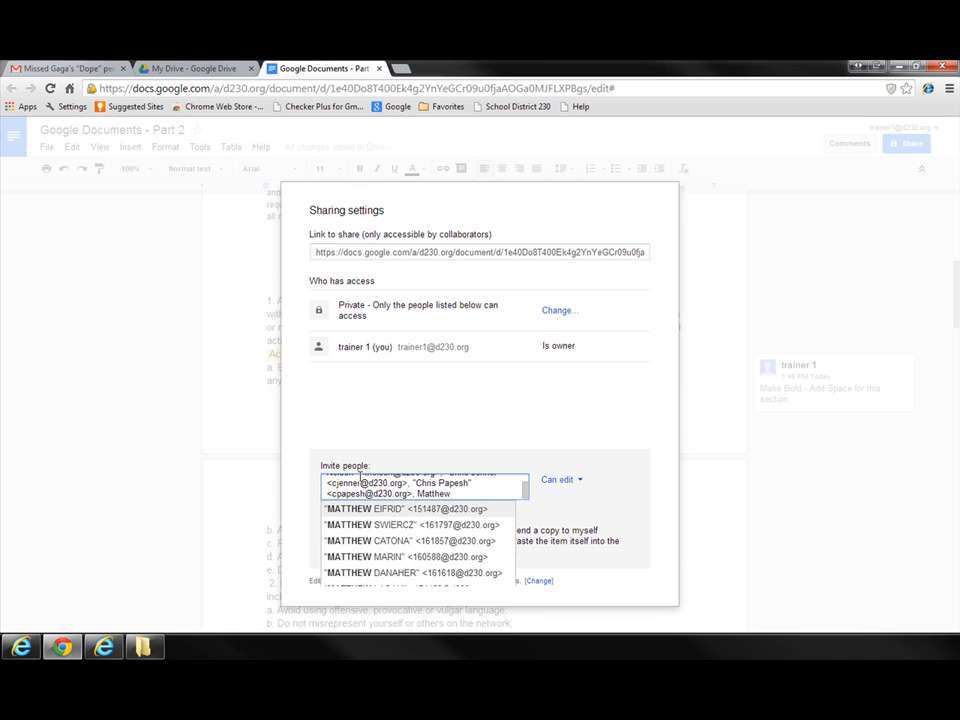
text( v)
key(Down)
key(Down)
key(Down)
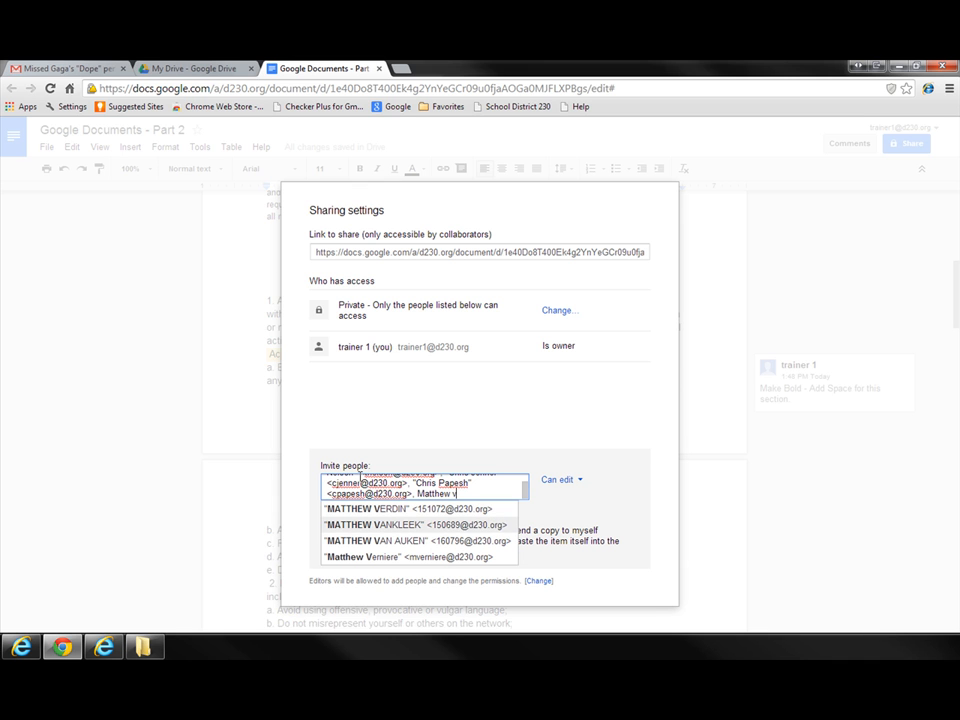
key(Return)
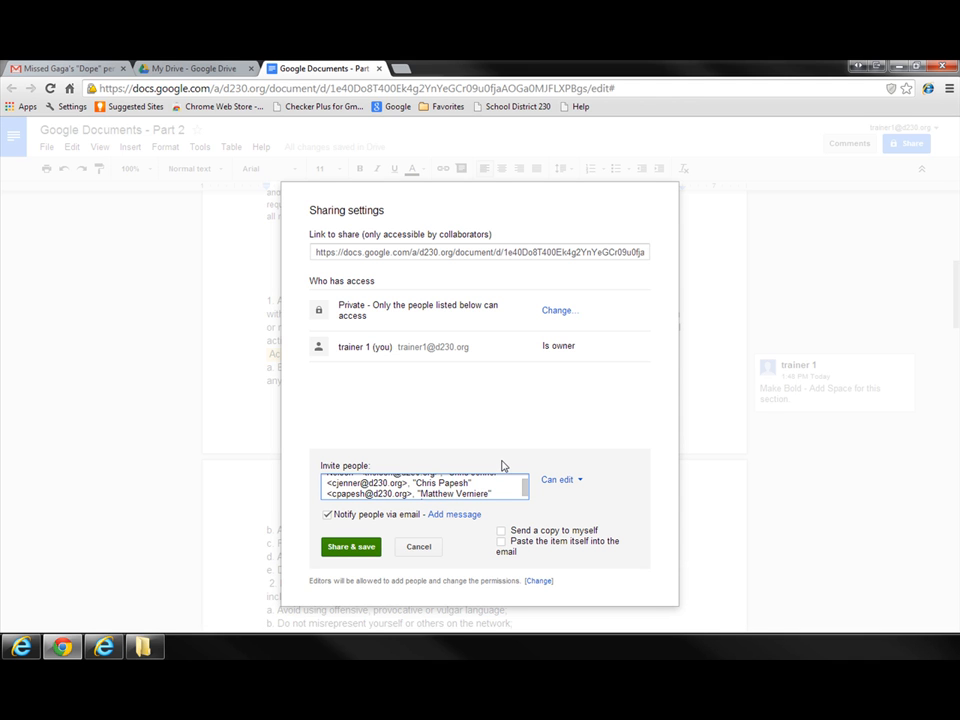
Share the document with the invitees as editors, including the message "I have shared this document with you. Please make any necessary changes."
click(578, 481)
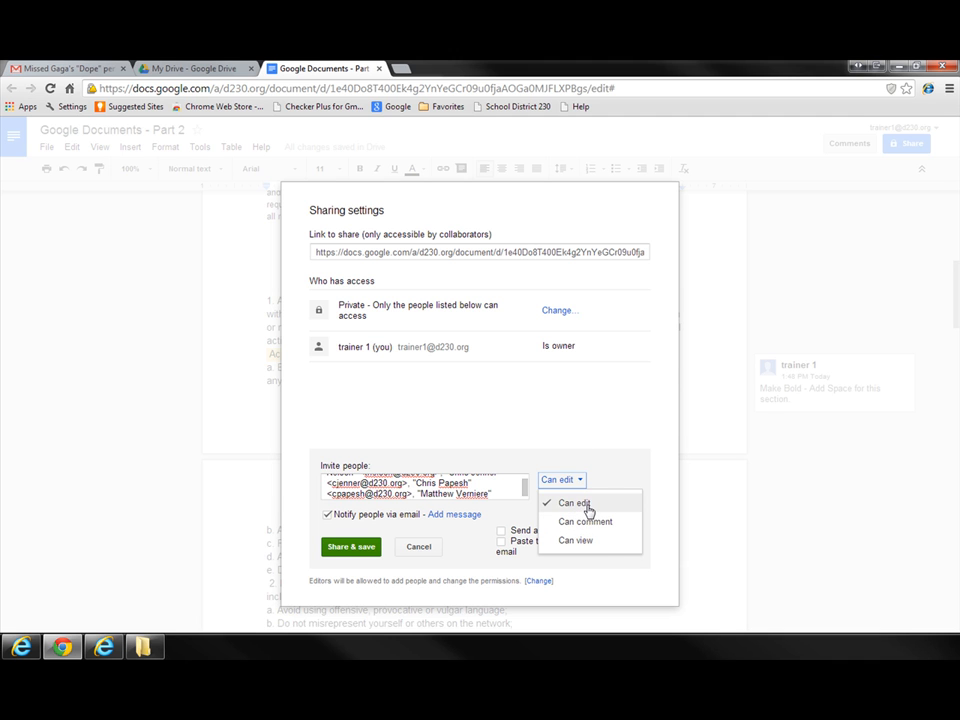
click(601, 405)
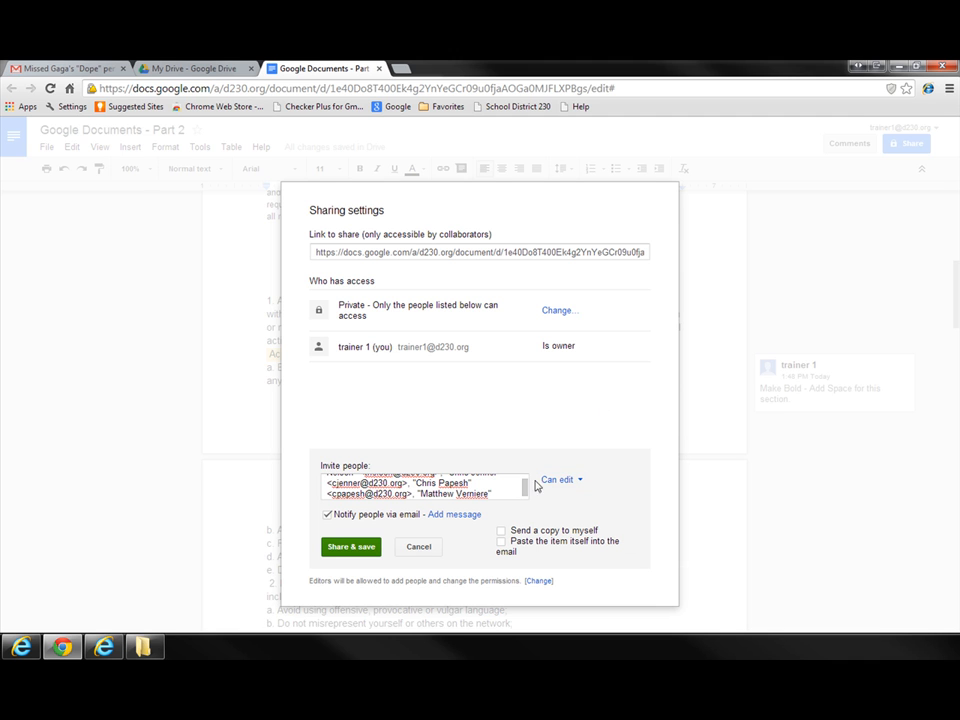
click(447, 515)
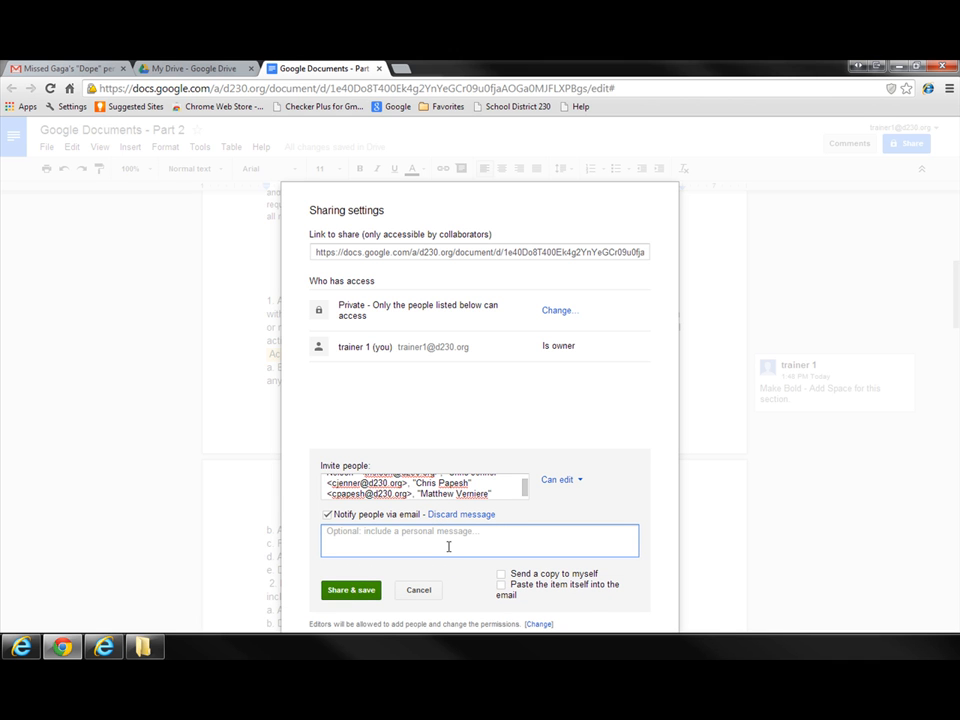
text(I have shared this document with you.  Please make any necess)
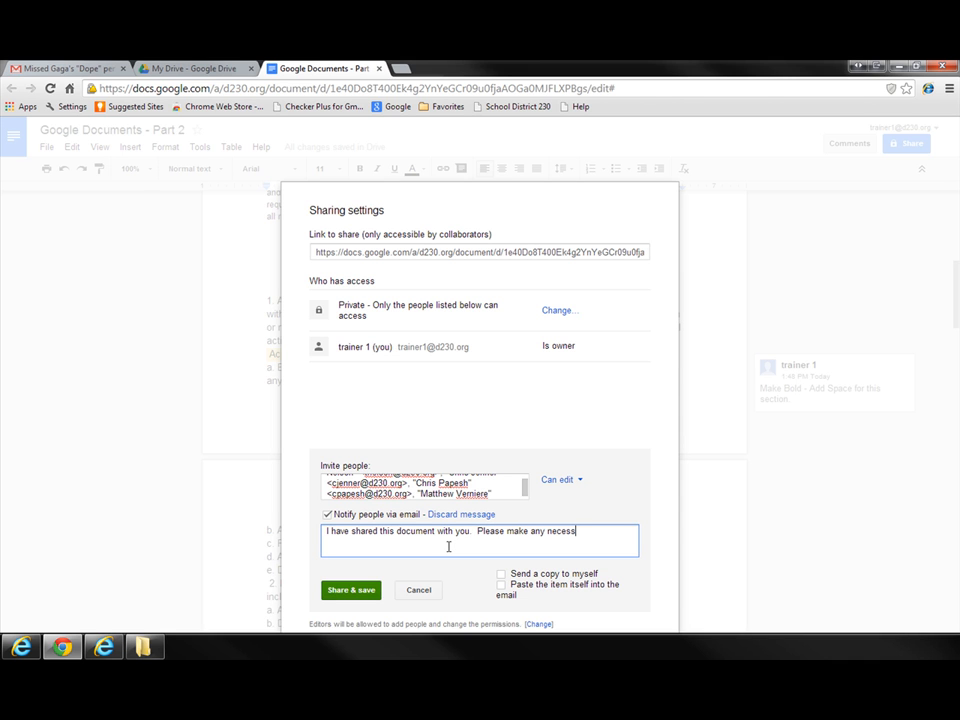
text(ary changes.)
click(369, 590)
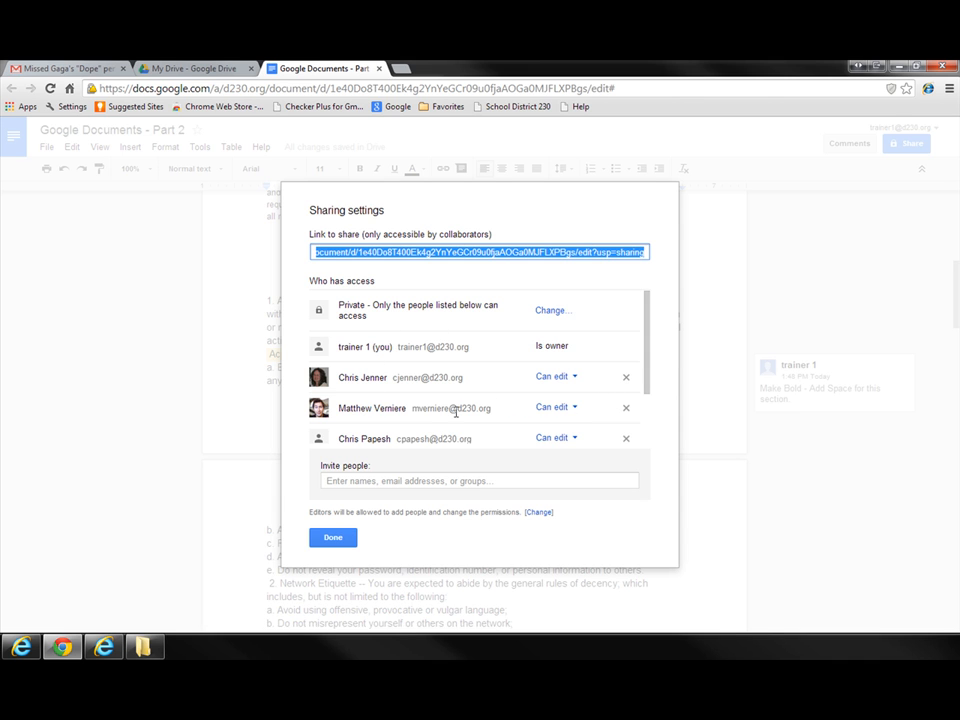
Check the access levels available for the first added collaborator and close the sharing settings
click(577, 379)
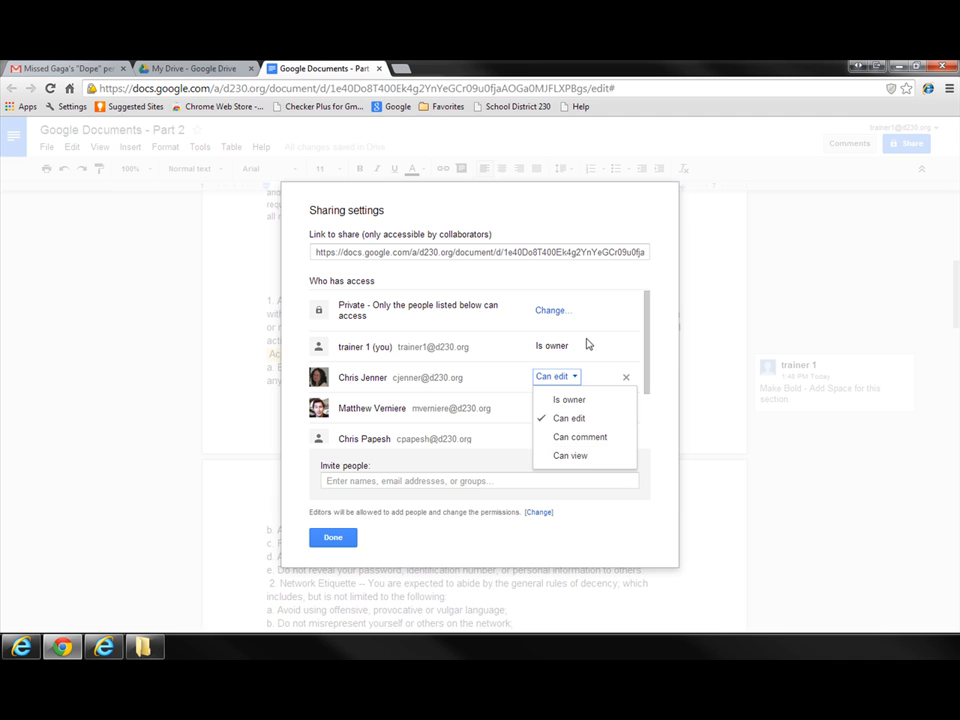
click(583, 372)
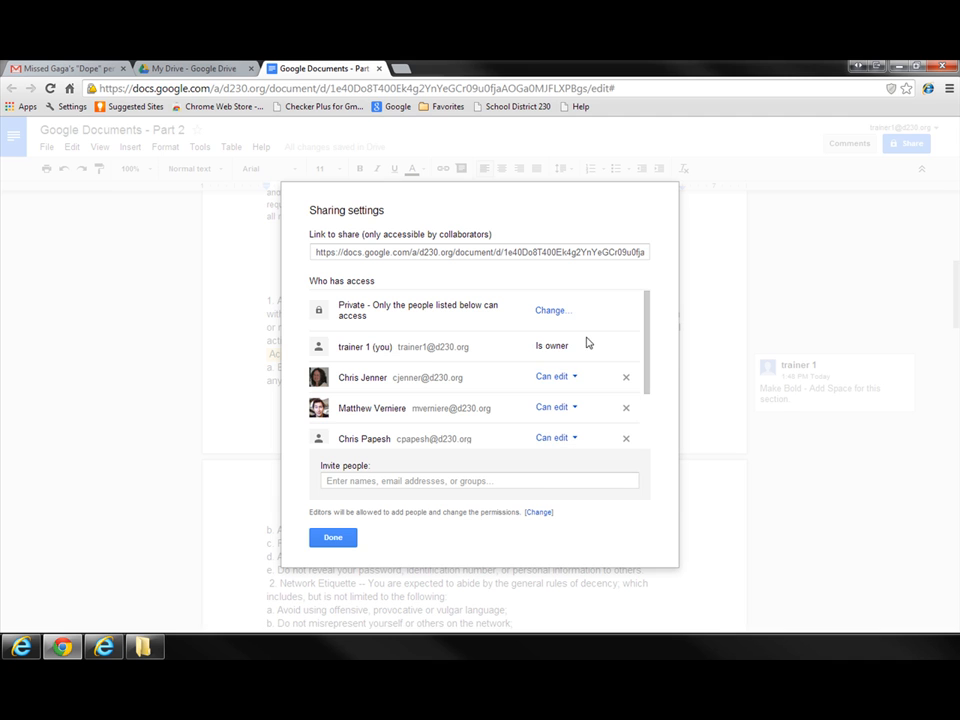
click(336, 538)
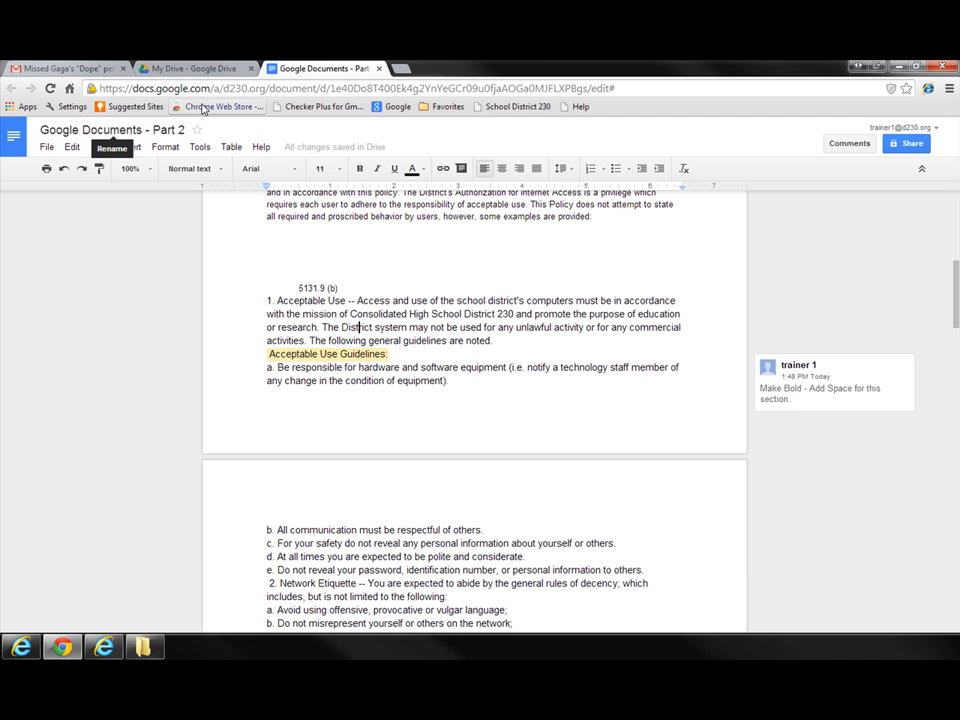
Switch to Google Drive and view the sharing settings of the second file titled "Google Documents", then close them
click(197, 70)
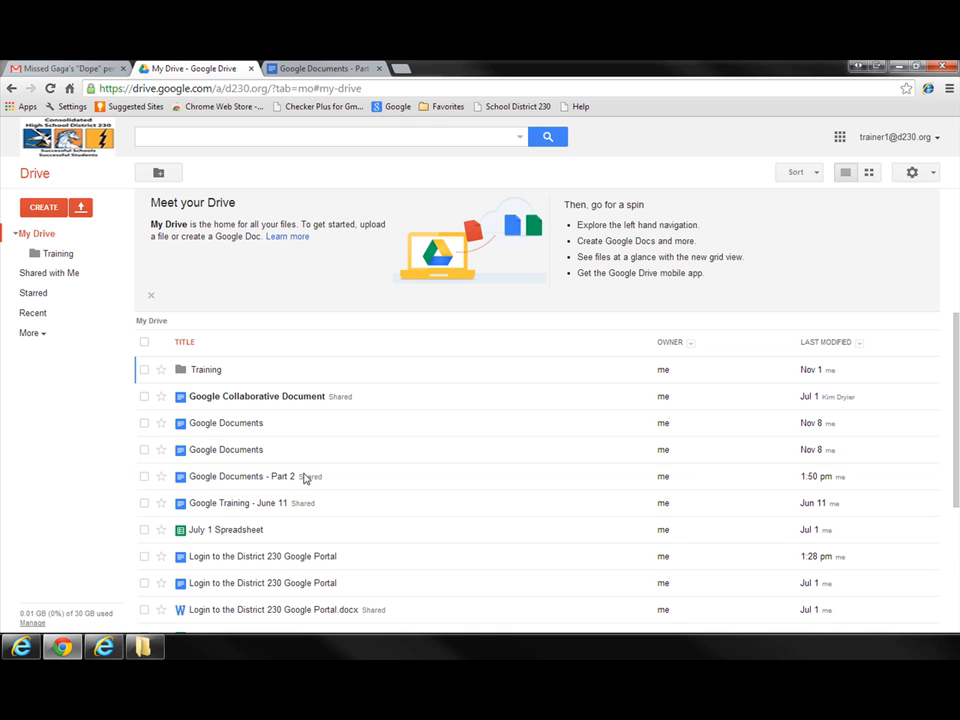
click(145, 451)
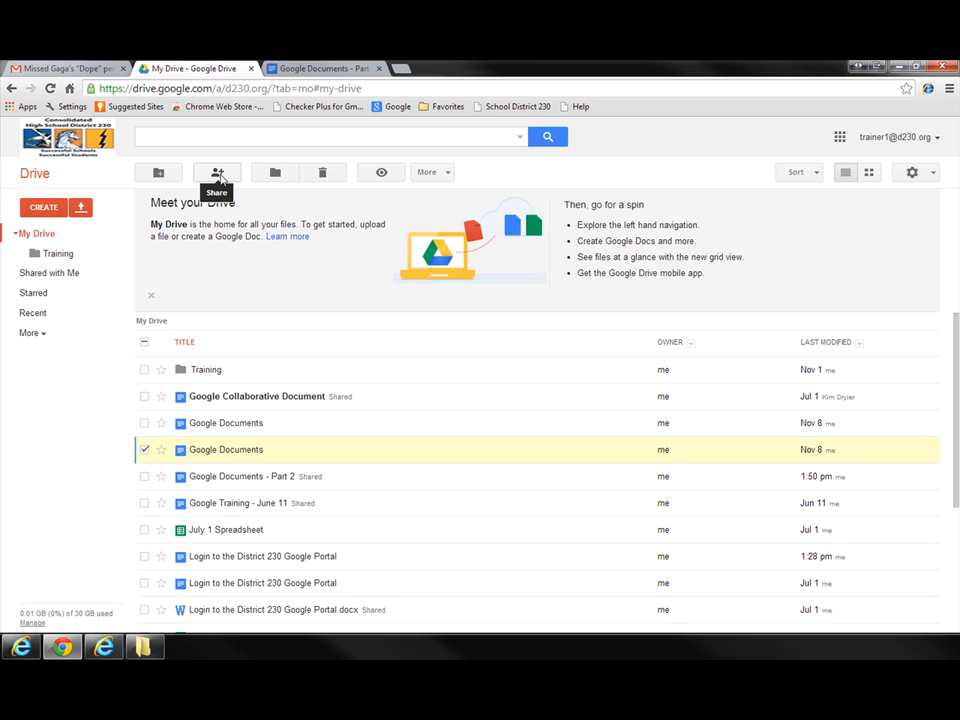
click(219, 173)
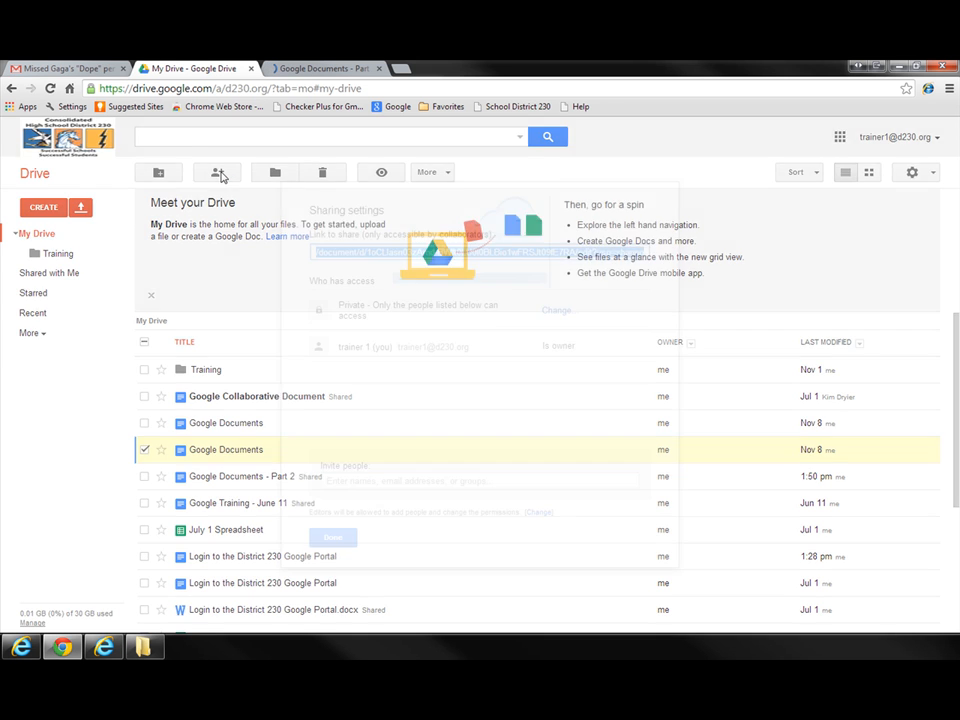
click(332, 540)
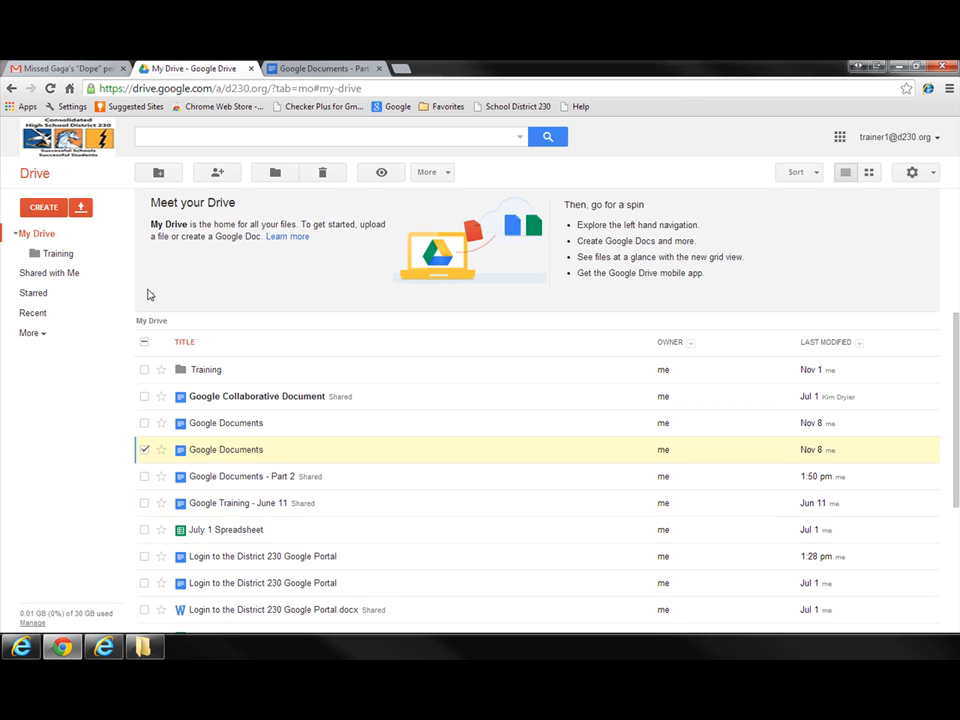
Create a new folder named "Google Documents" in My Drive
click(44, 208)
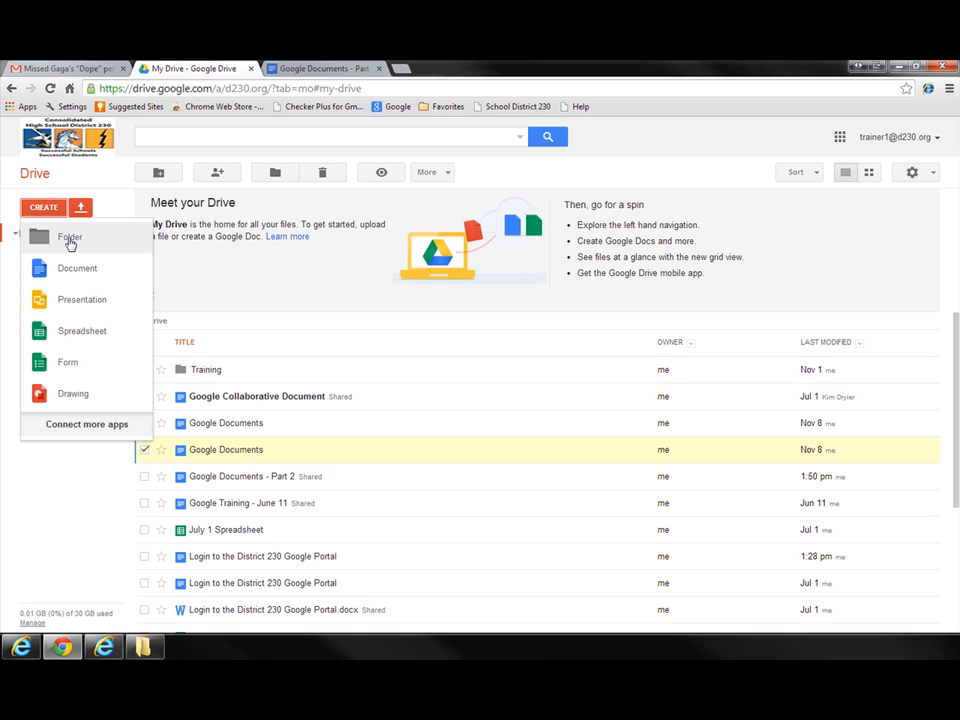
click(70, 242)
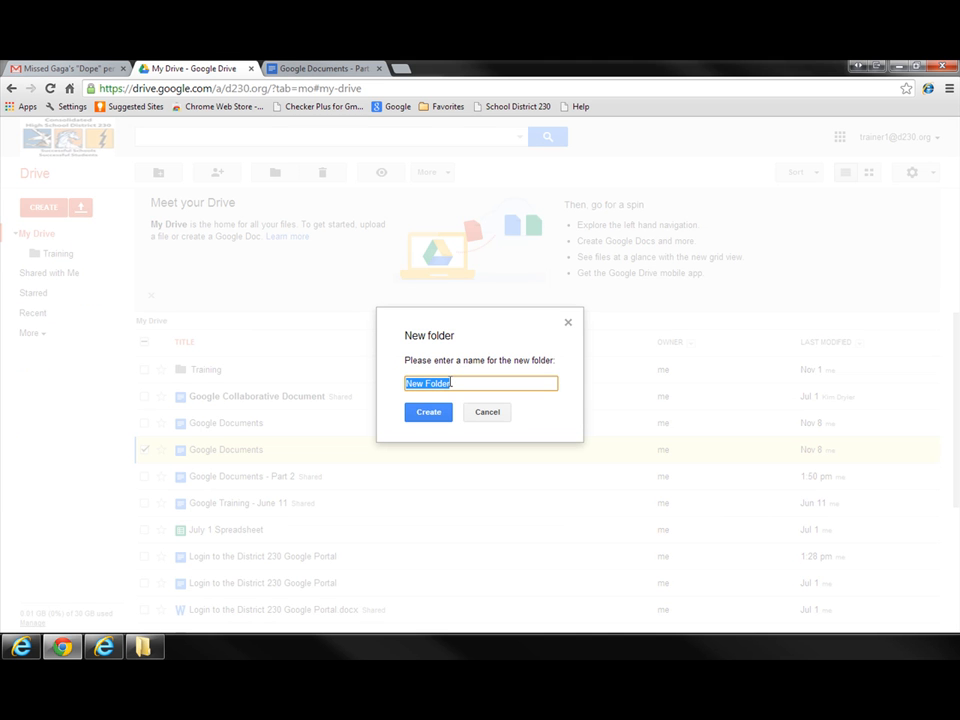
text(Google Documents)
key(Return)
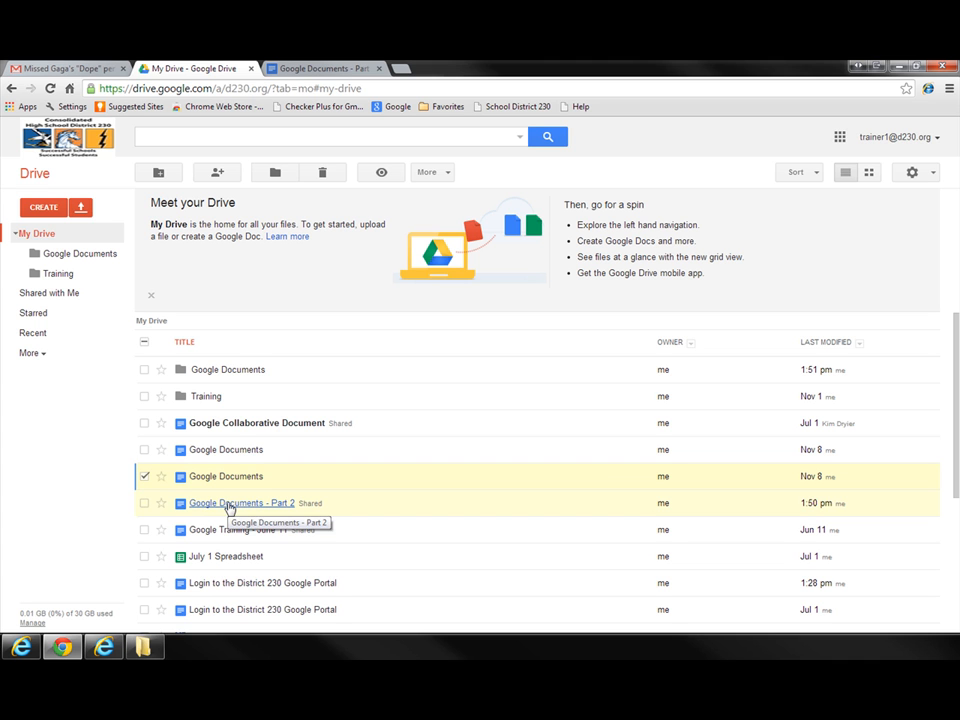
Deselect the "Google Documents" file and open the document "Google Documents - Part 2"
click(142, 477)
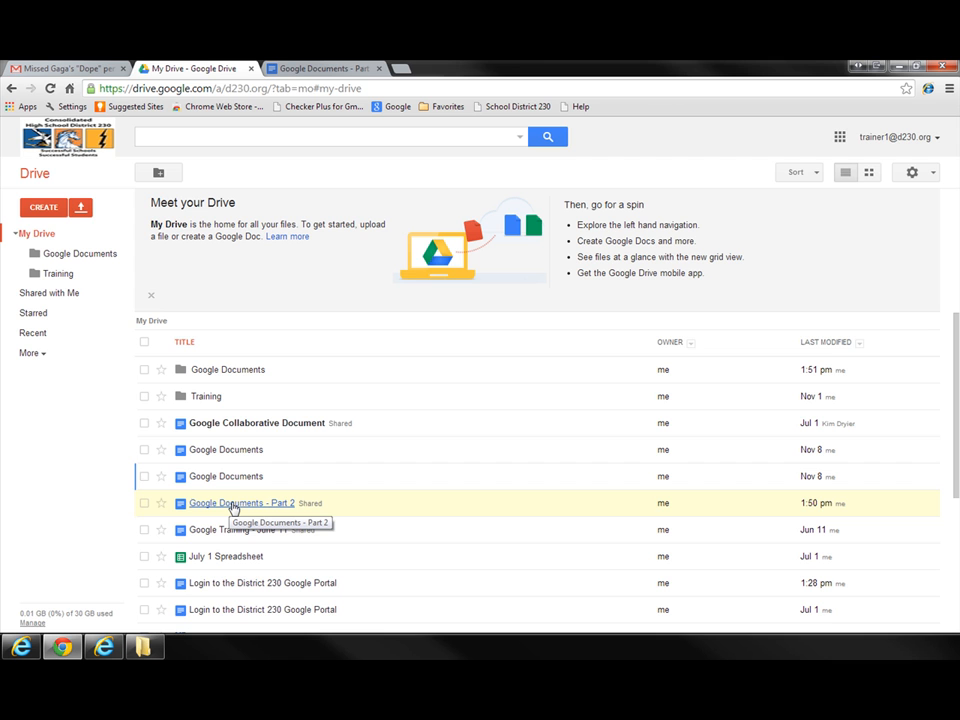
click(233, 504)
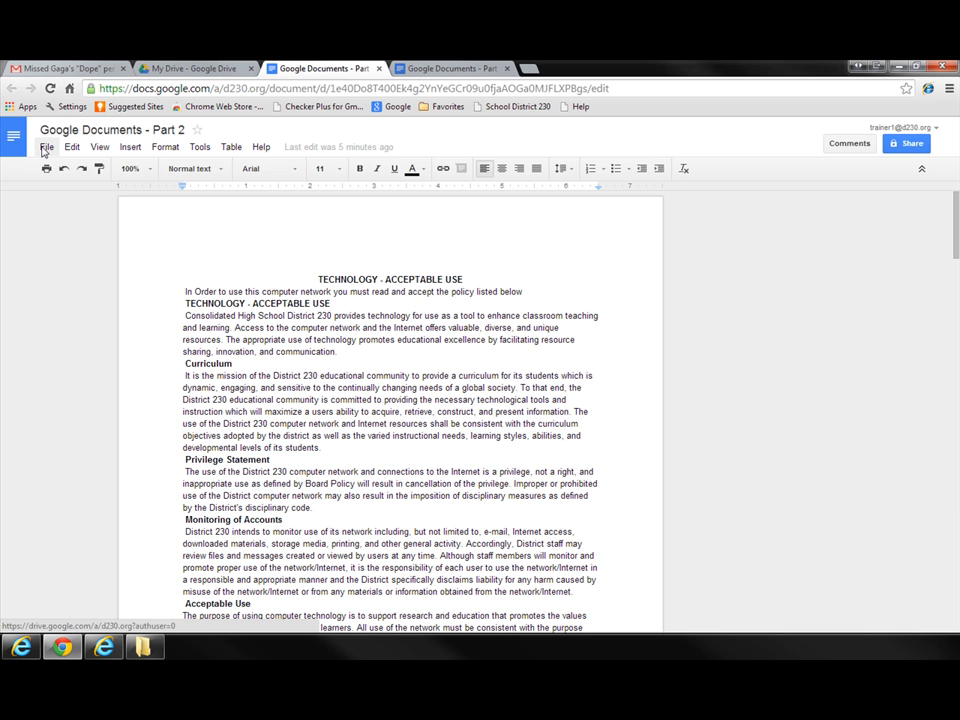
click(45, 148)
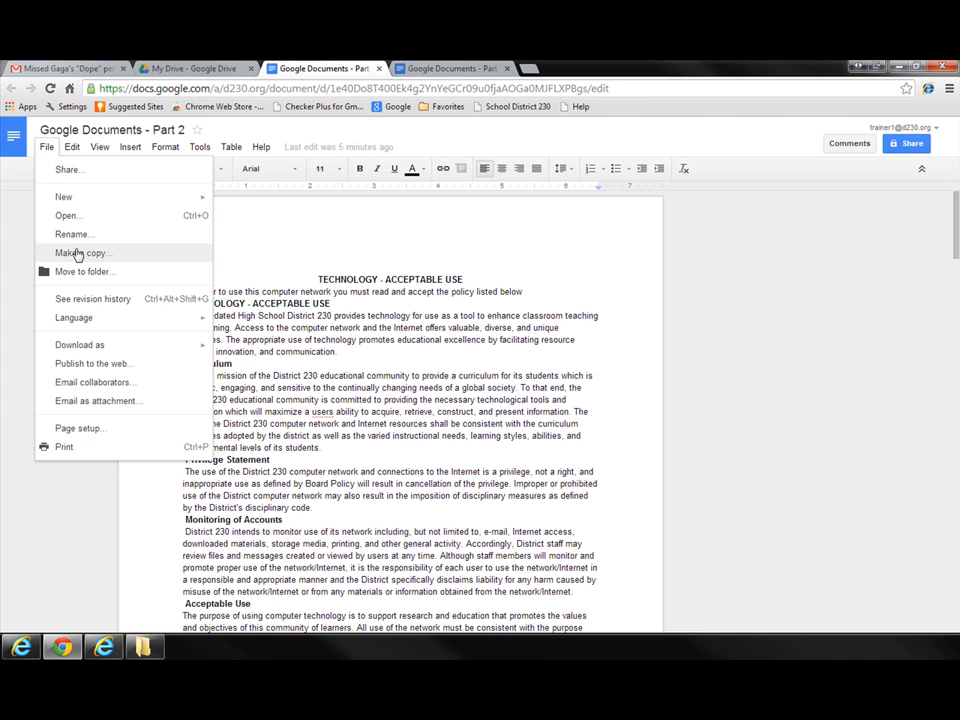
mouse_move(111, 356)
mouse_move(200, 147)
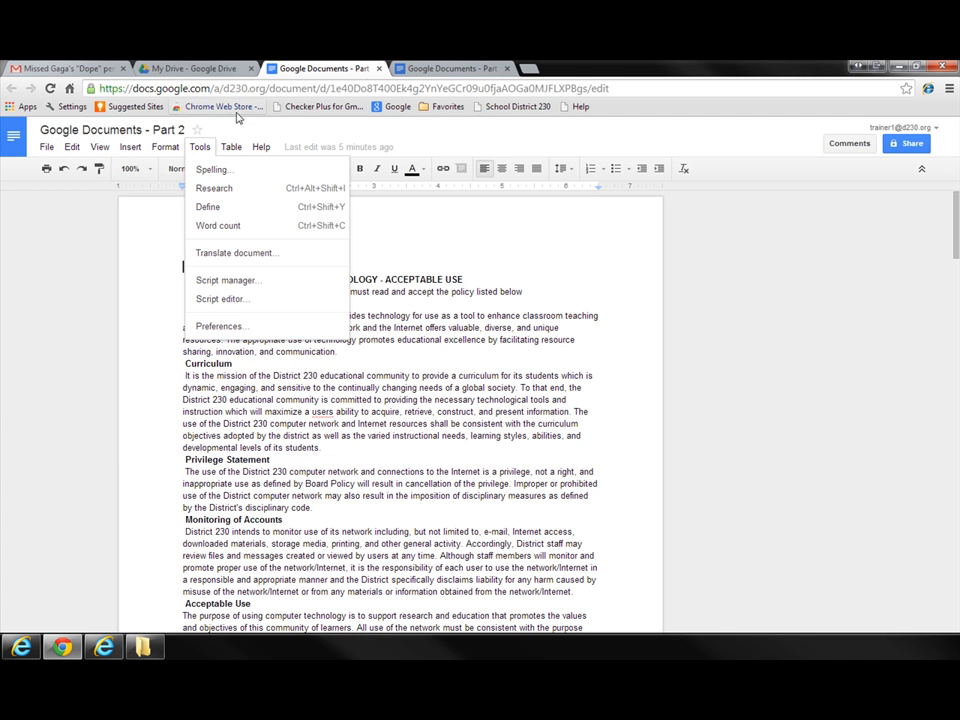
mouse_move(50, 147)
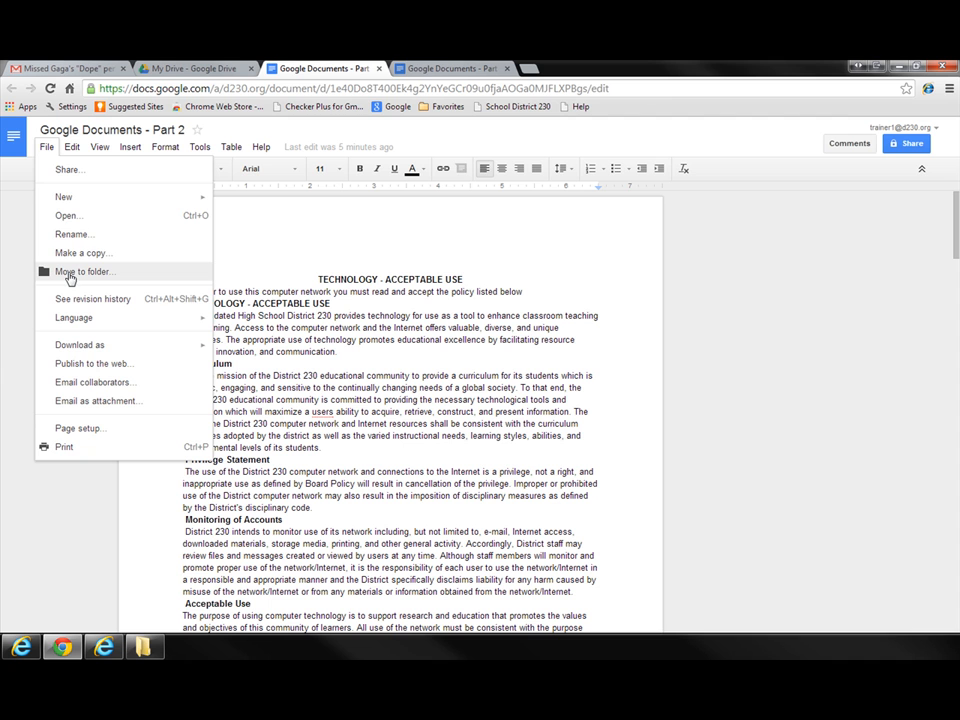
click(335, 210)
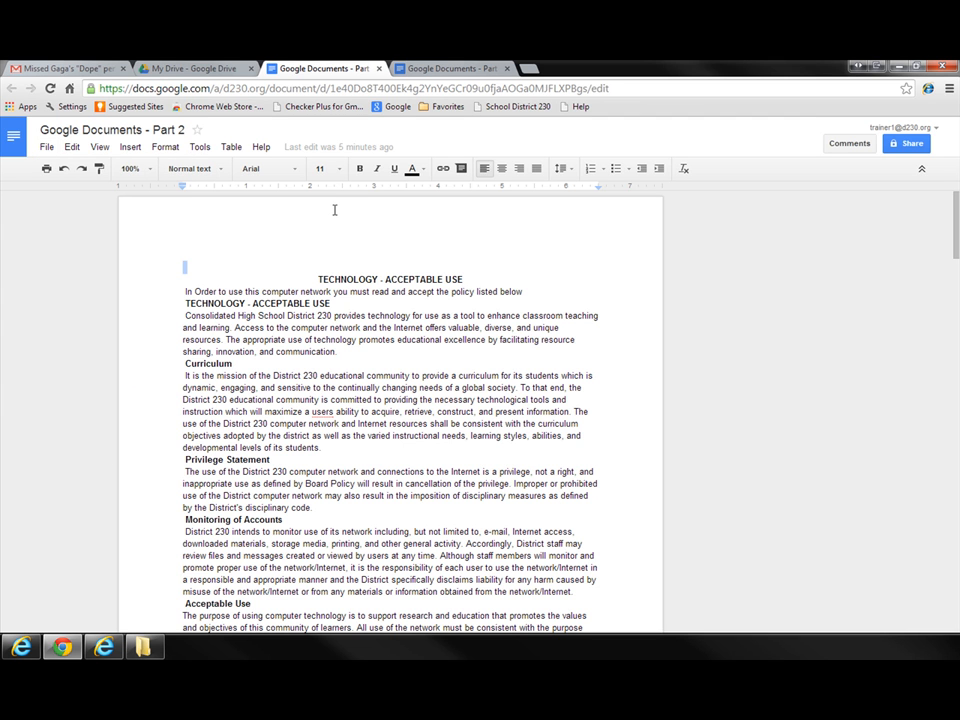